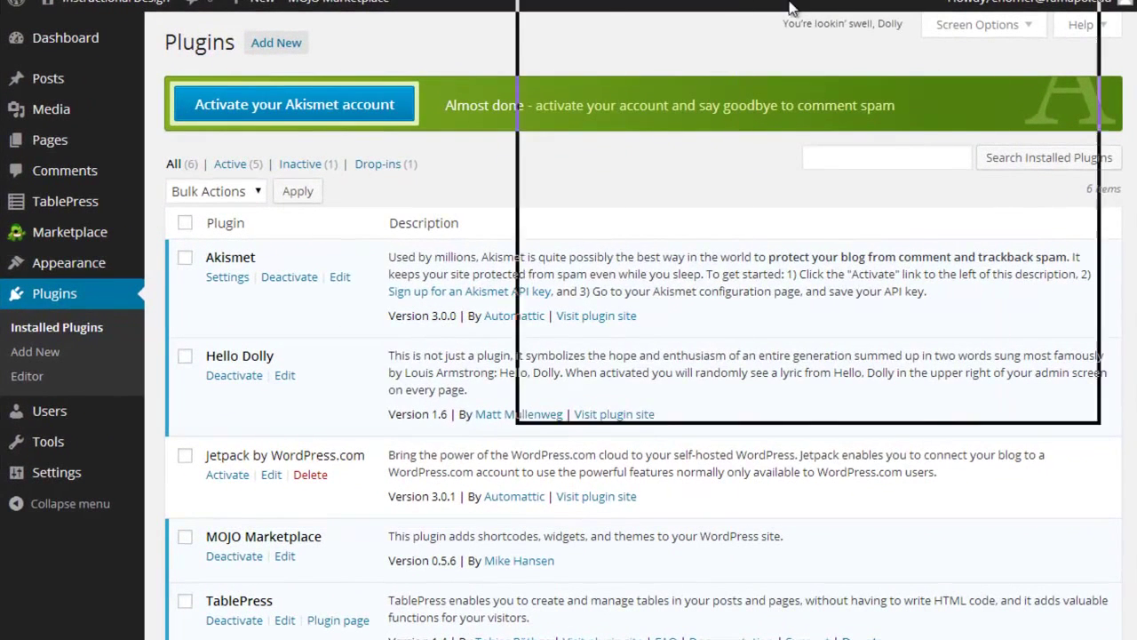
Step: Switch to the Google Fonts window, enlarge it, and preview the fonts in the Paragraph, Sentence and Word views
left_click_drag(676, 34, 627, 33)
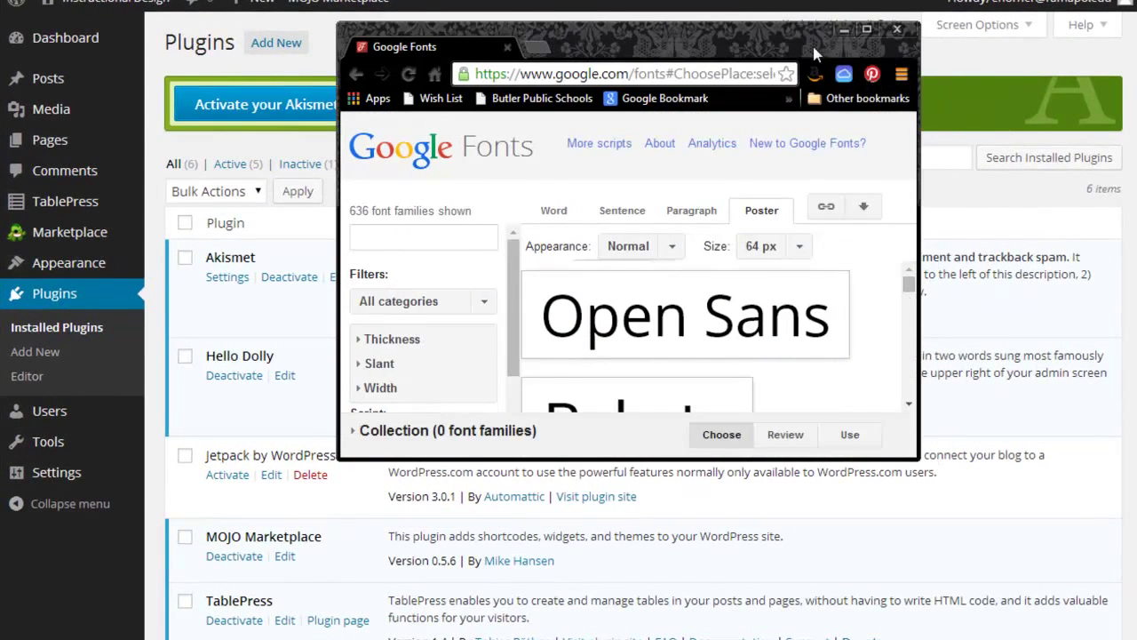
left_click(866, 31)
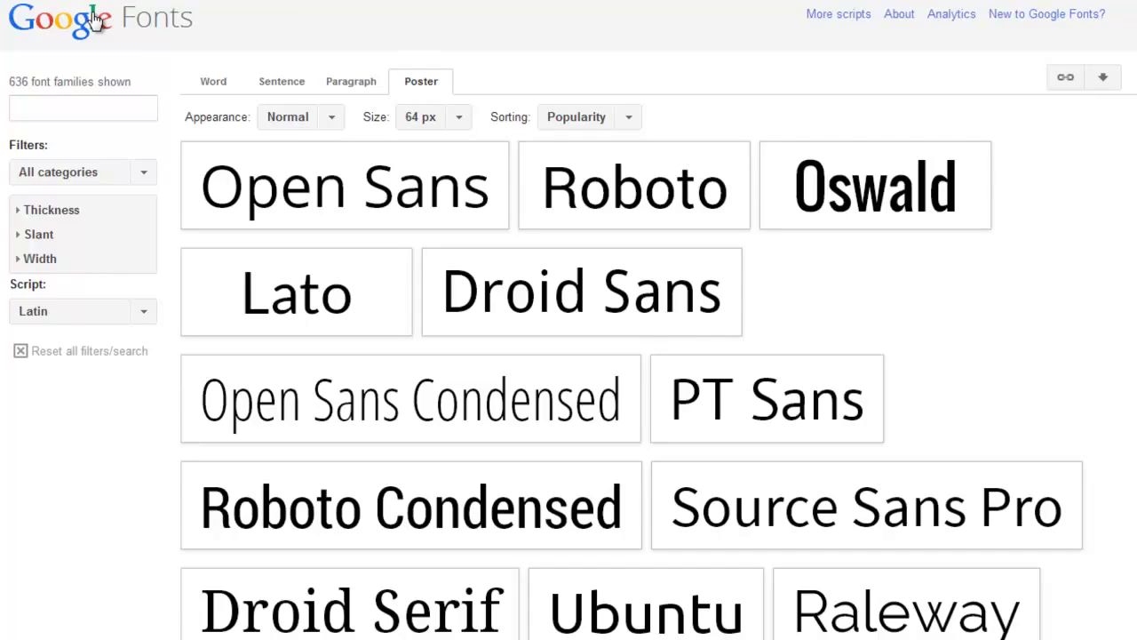
mouse_move(329, 308)
left_click(356, 82)
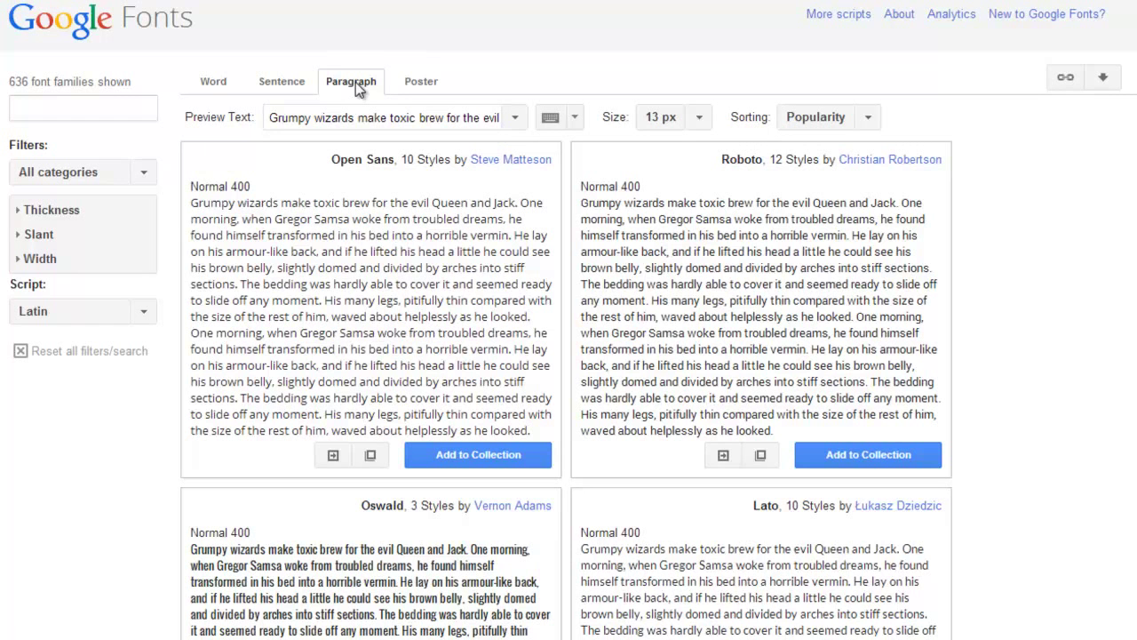
left_click(284, 88)
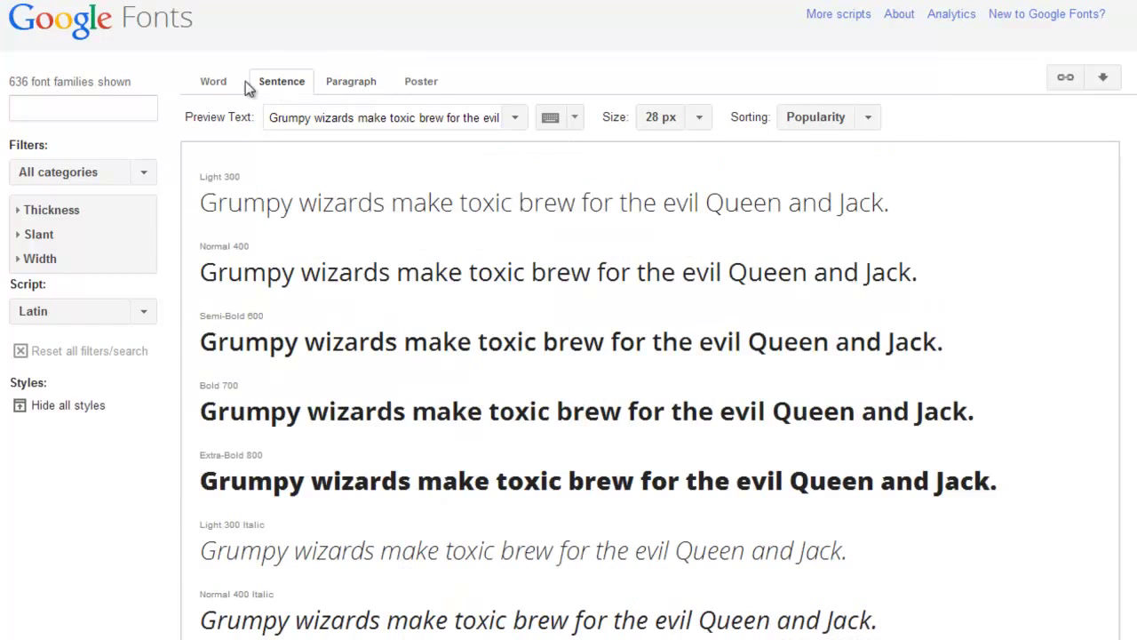
left_click(222, 87)
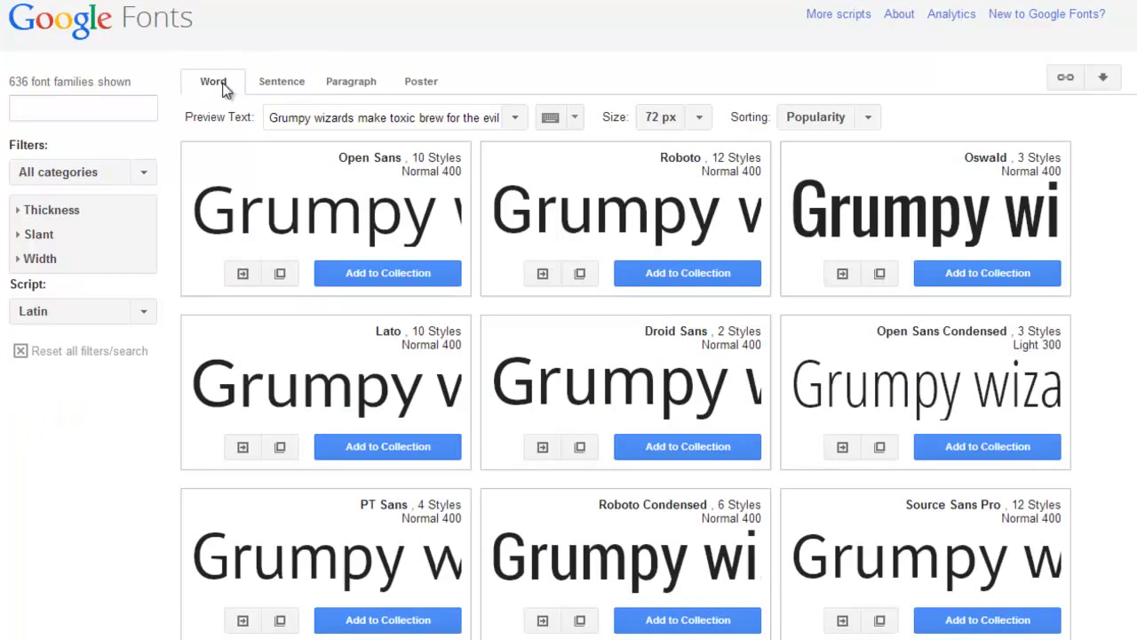
Step: Try filtering the font families by thickness and by slant
left_click(56, 217)
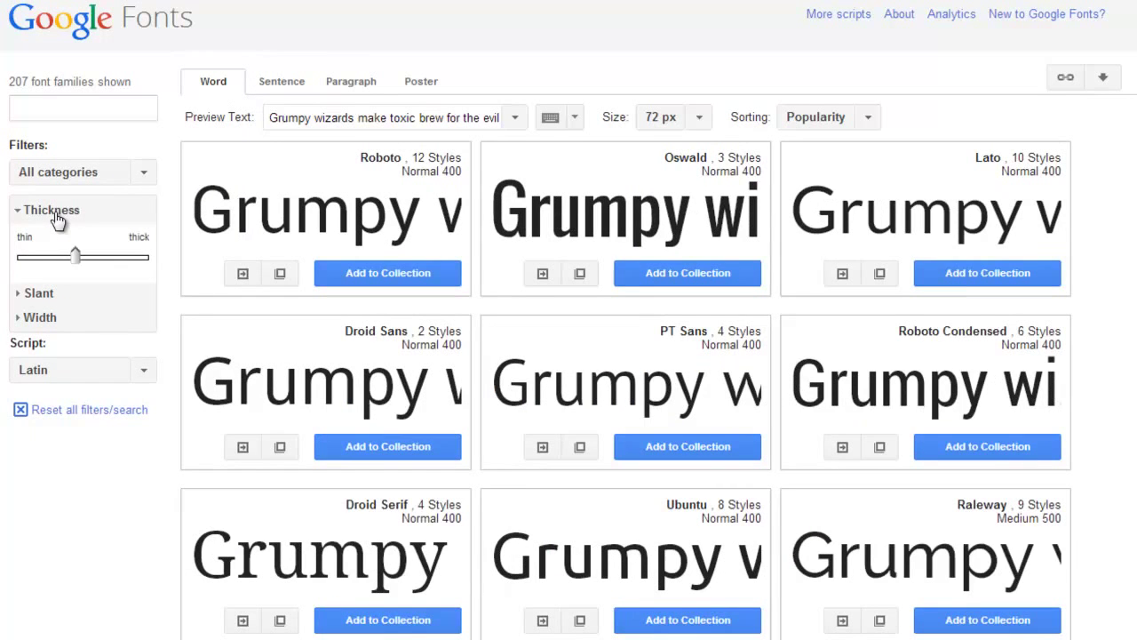
left_click(55, 216)
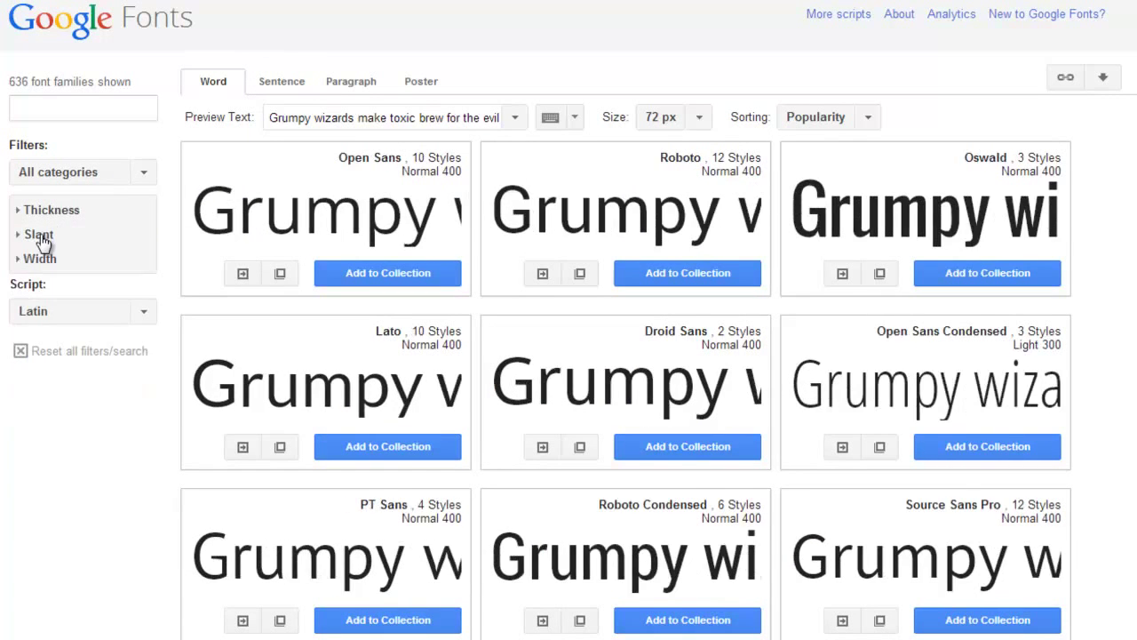
left_click(41, 237)
left_click(41, 237)
Step: Filter the font families to the Handwriting category only and browse through the matching fonts
left_click(68, 176)
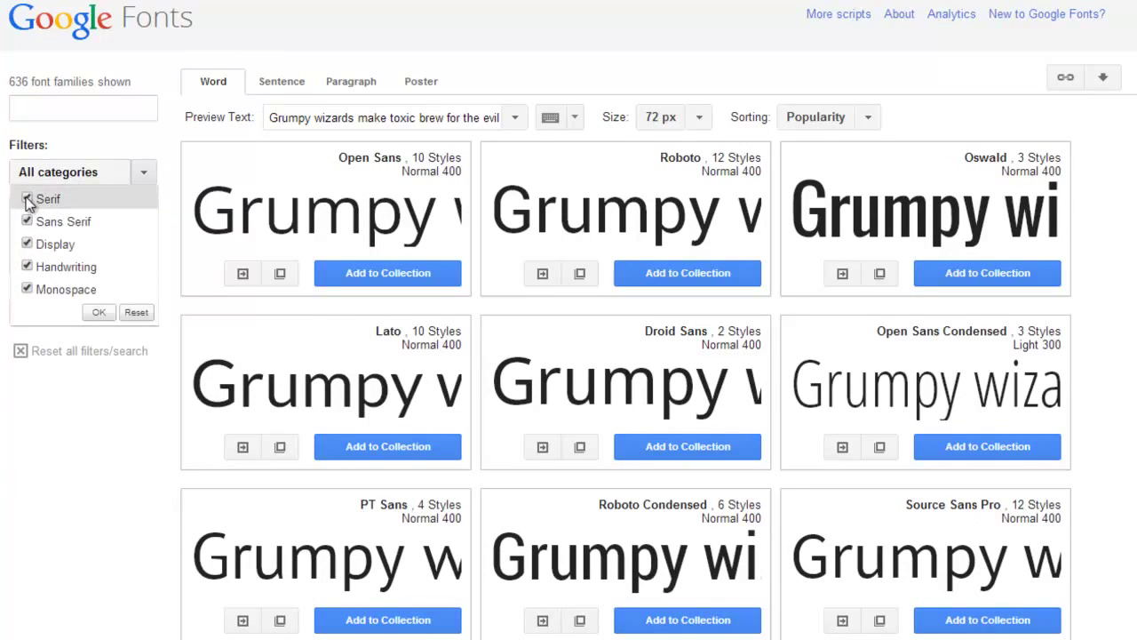
left_click(28, 198)
left_click(28, 222)
left_click(27, 243)
left_click(28, 290)
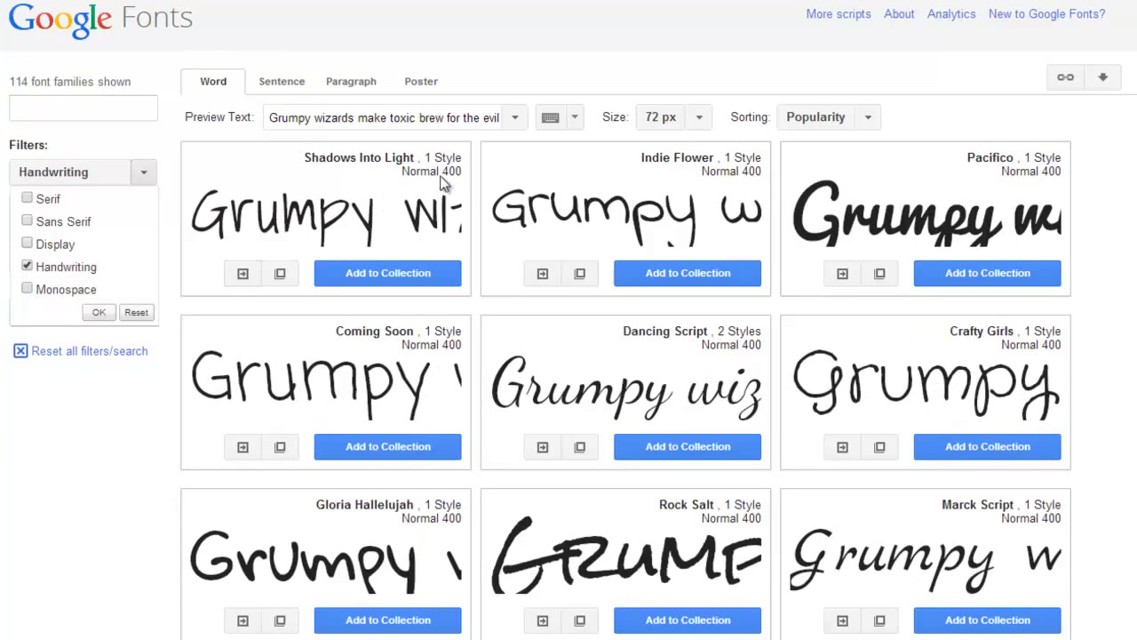
scroll(652, 449, "down", 4)
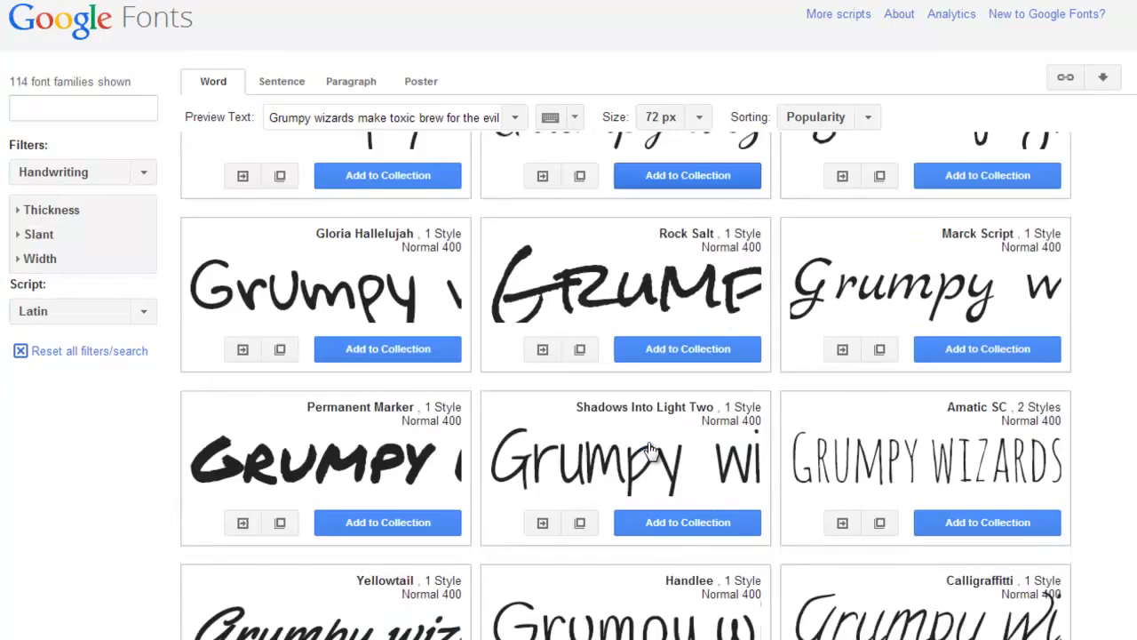
scroll(652, 451, "down", 7)
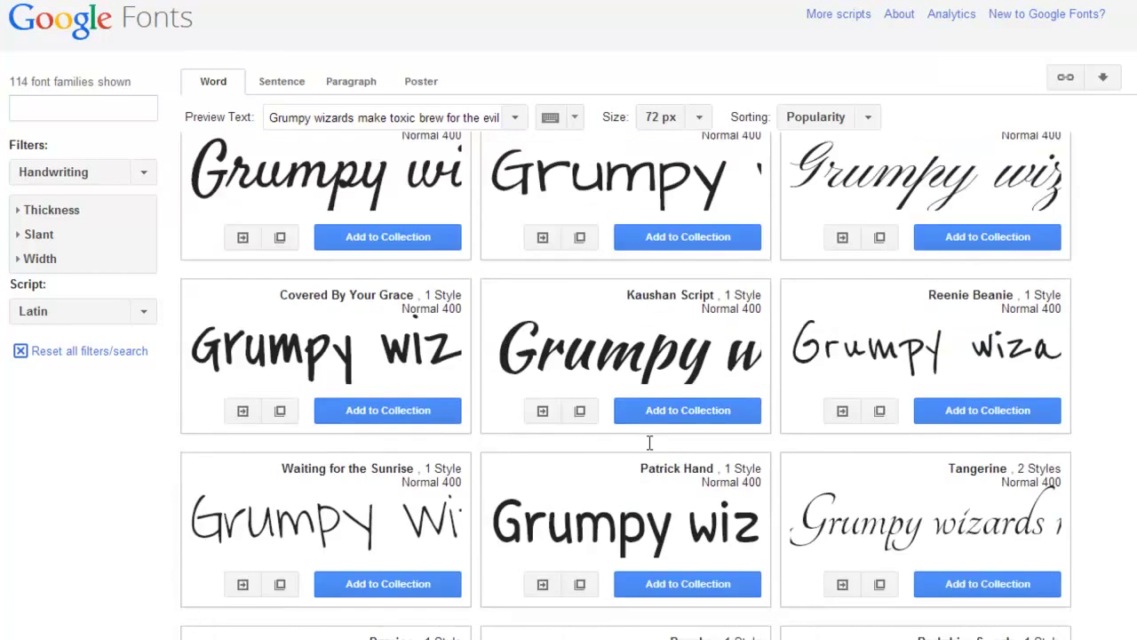
scroll(649, 441, "down", 1)
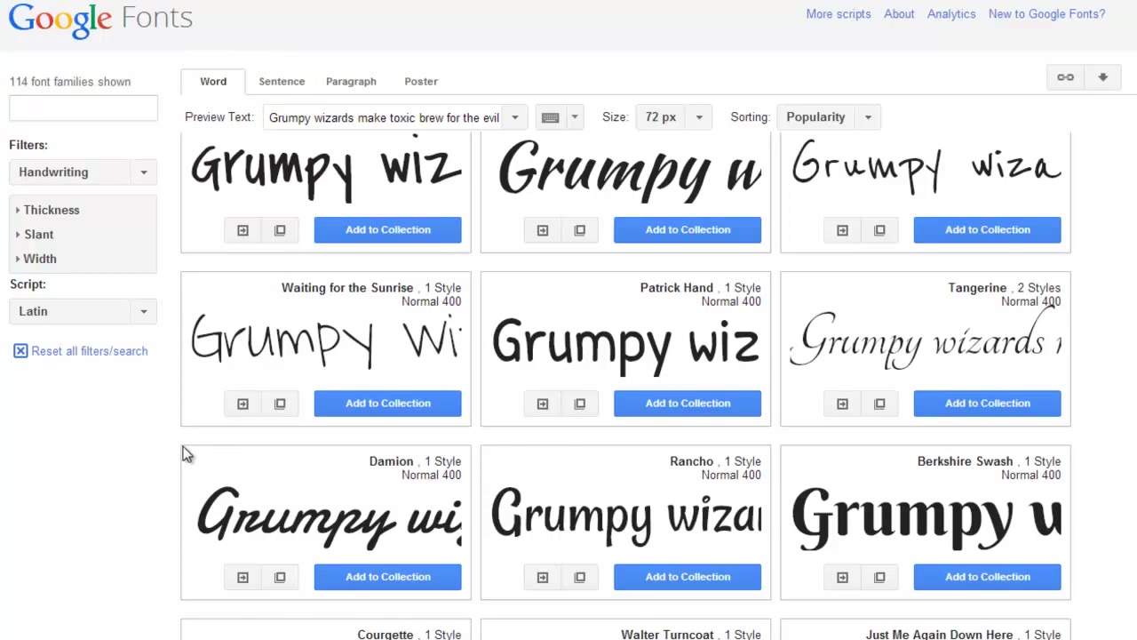
scroll(184, 453, "down", 3)
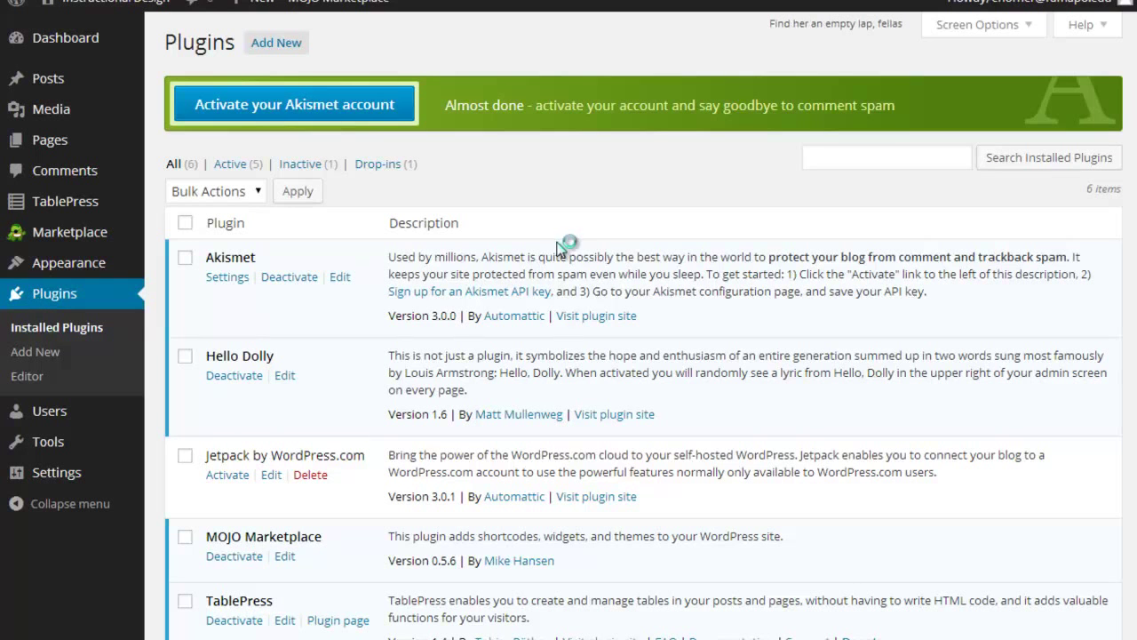
Step: Check the installed plugins in WordPress, and search for new plugins with "wp google fonts"
scroll(558, 249, "down", 2)
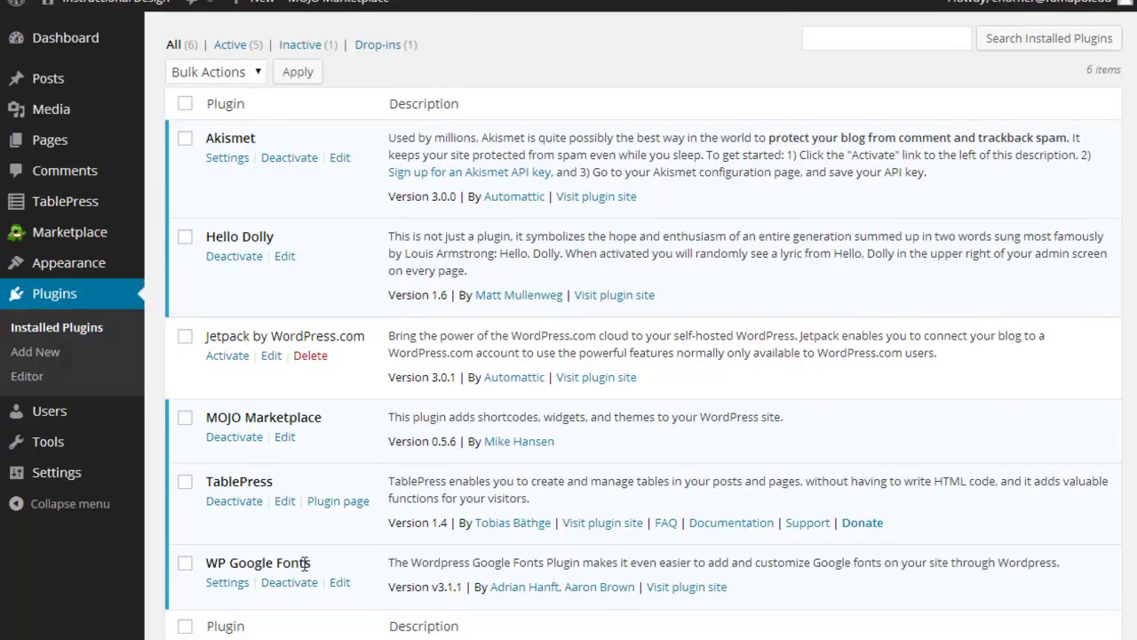
scroll(300, 560, "up", 2)
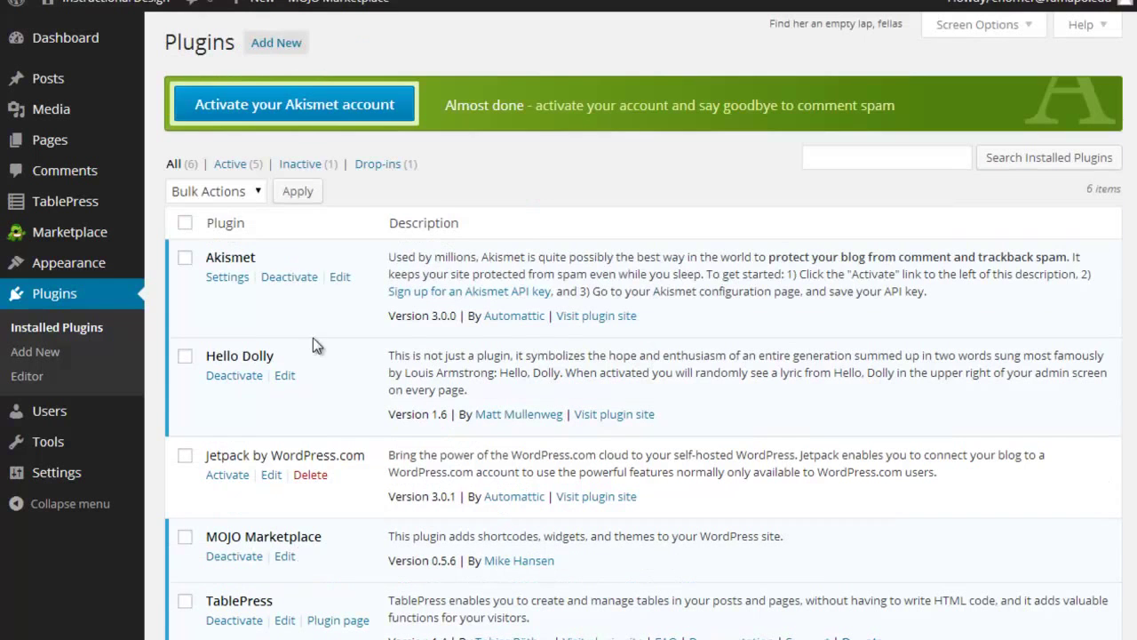
left_click(279, 50)
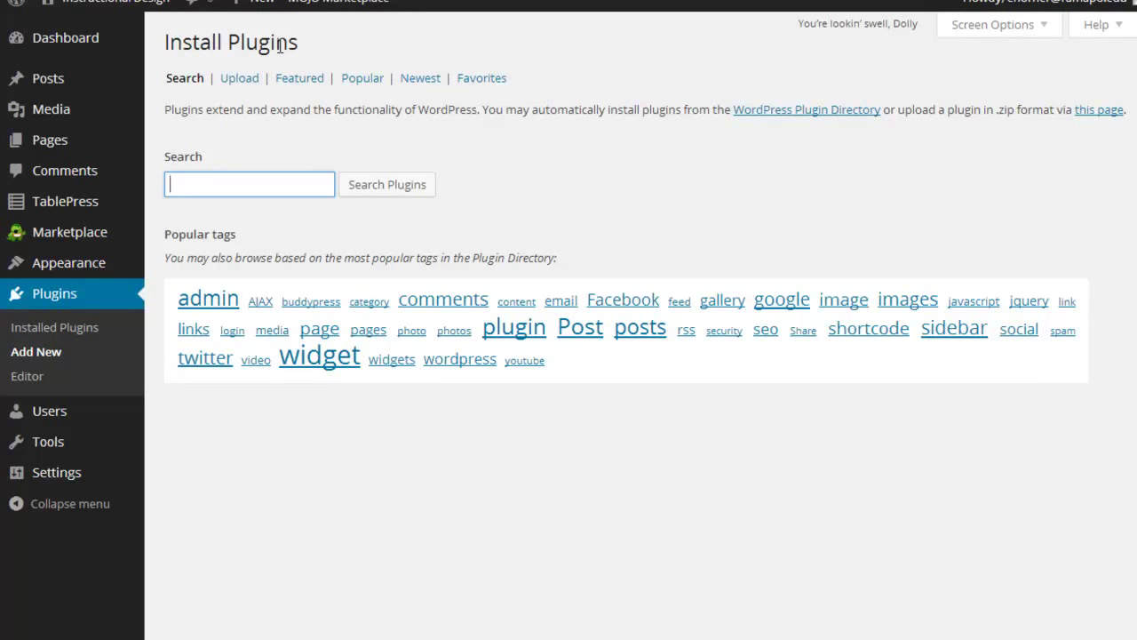
type("wp")
key("Down")
key("Return")
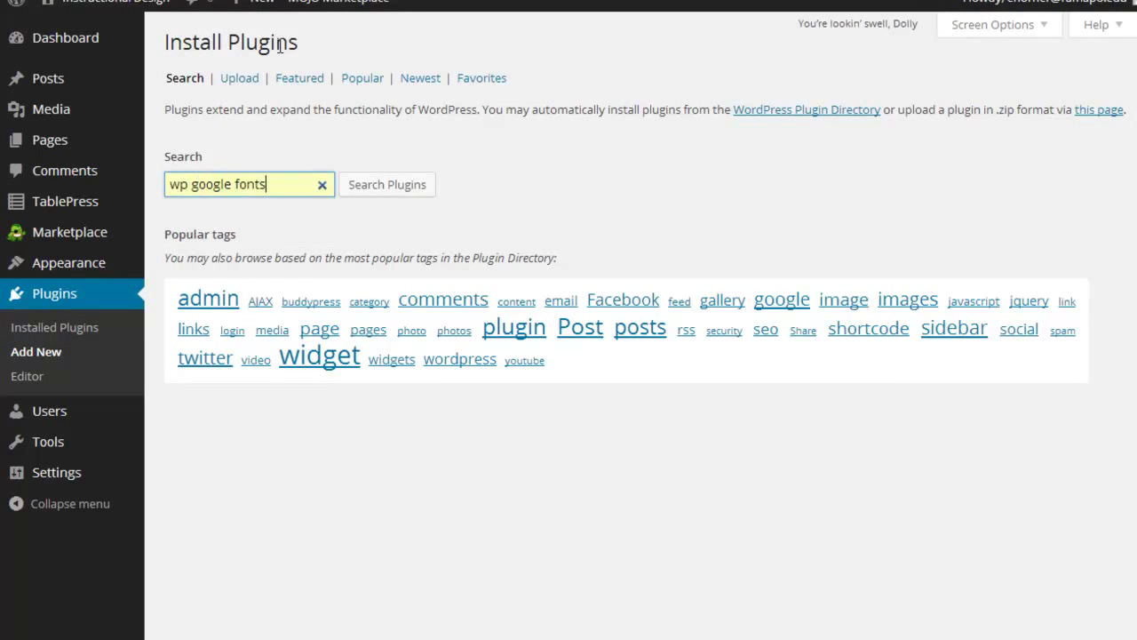
left_click(395, 186)
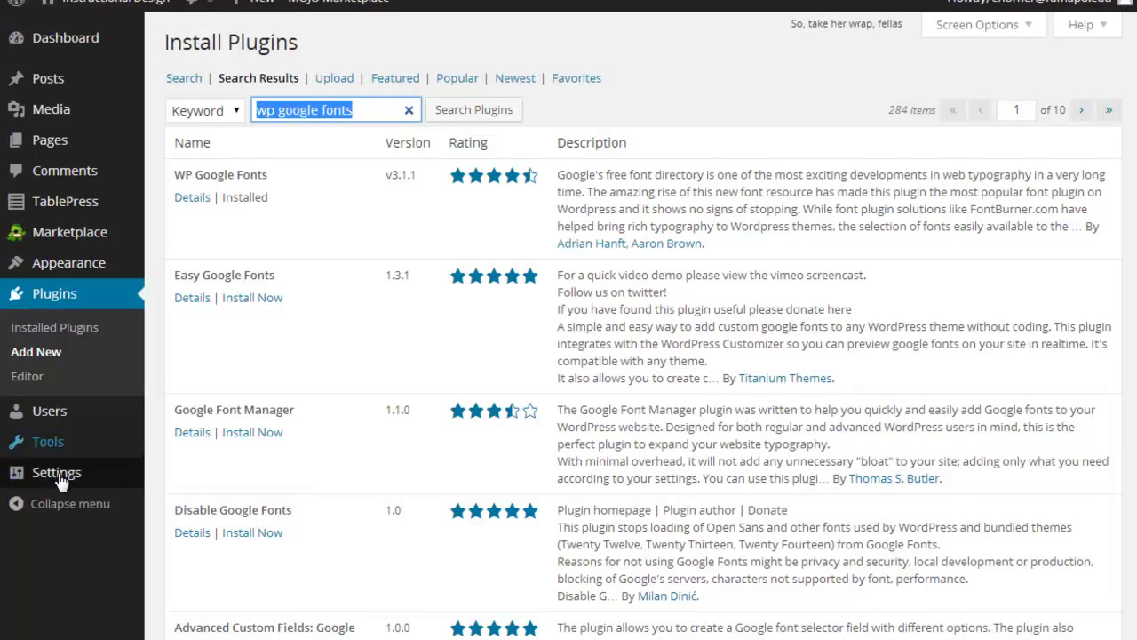
Step: Open the Google Fonts plugin settings and choose Architects Daughter as Font 1
mouse_move(59, 477)
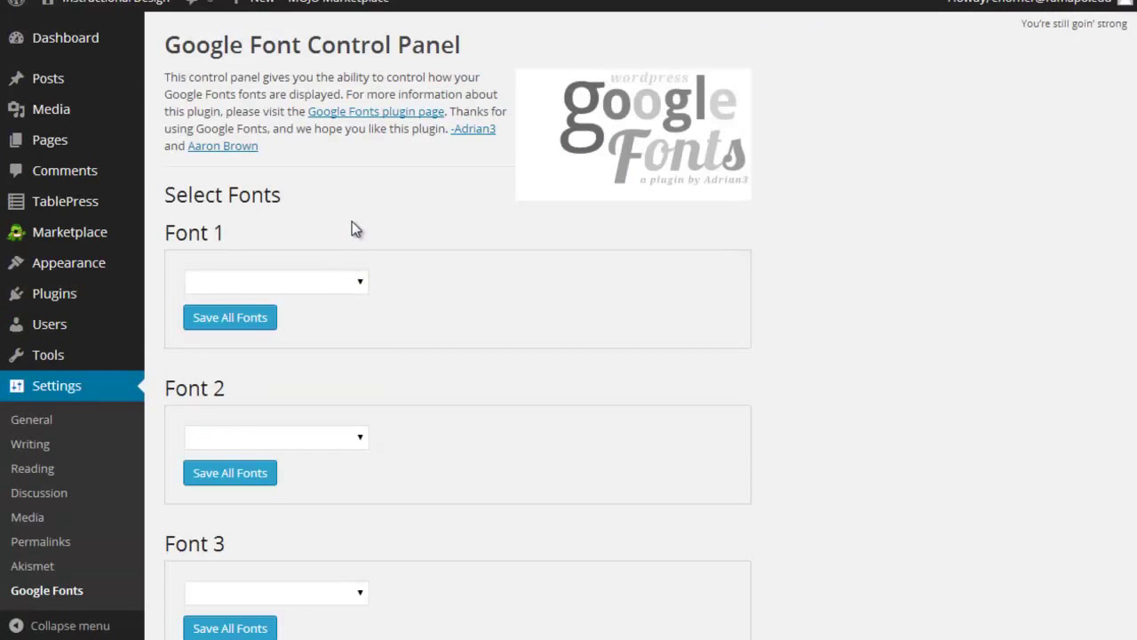
left_click(359, 283)
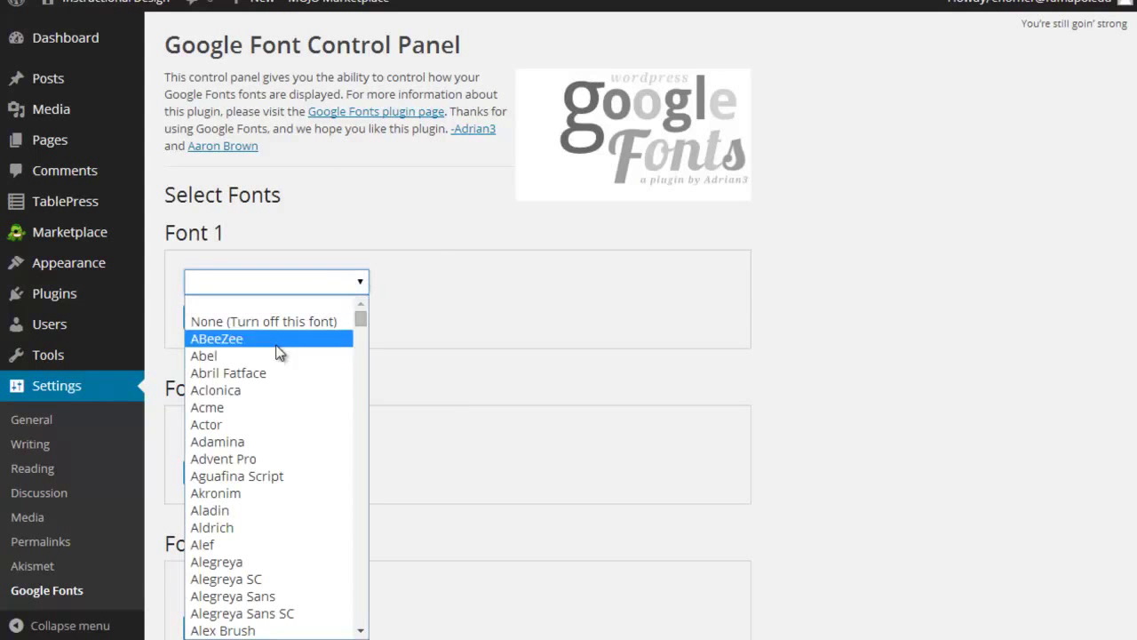
mouse_move(358, 324)
left_mouse_down()
mouse_move(367, 619)
mouse_move(371, 363)
mouse_move(360, 318)
mouse_move(358, 343)
left_mouse_up()
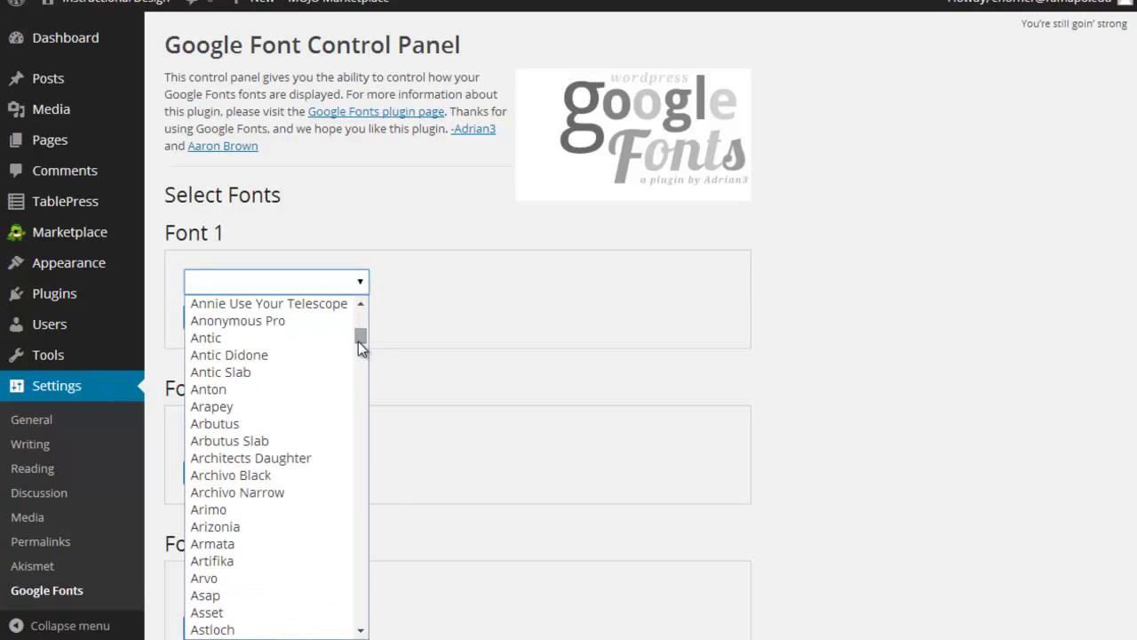
left_click(256, 457)
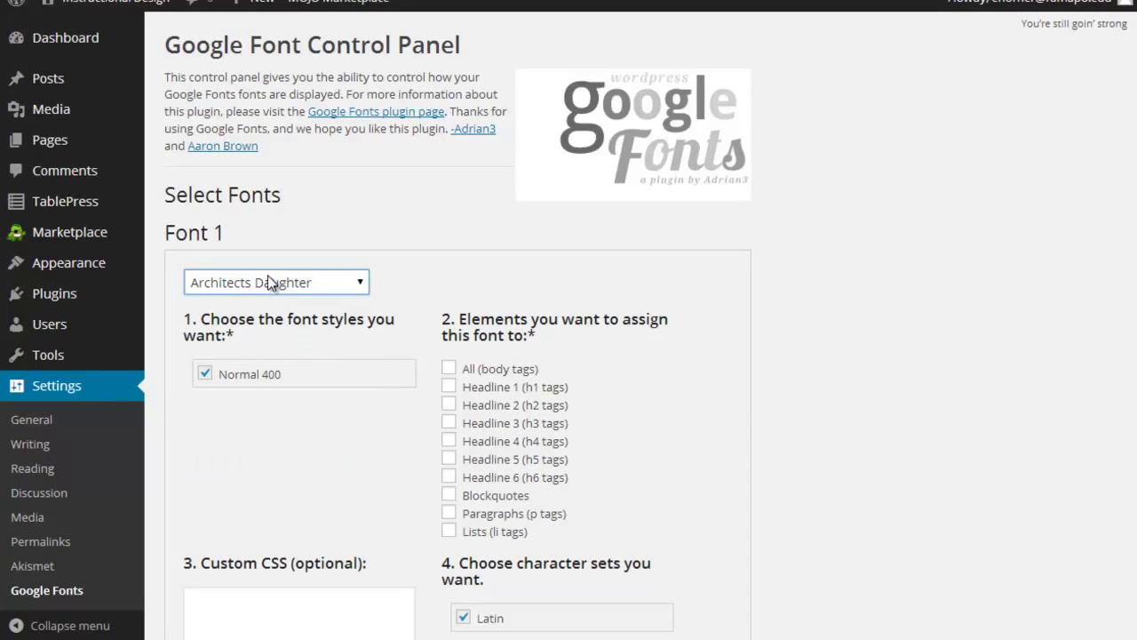
left_click_drag(201, 320, 236, 336)
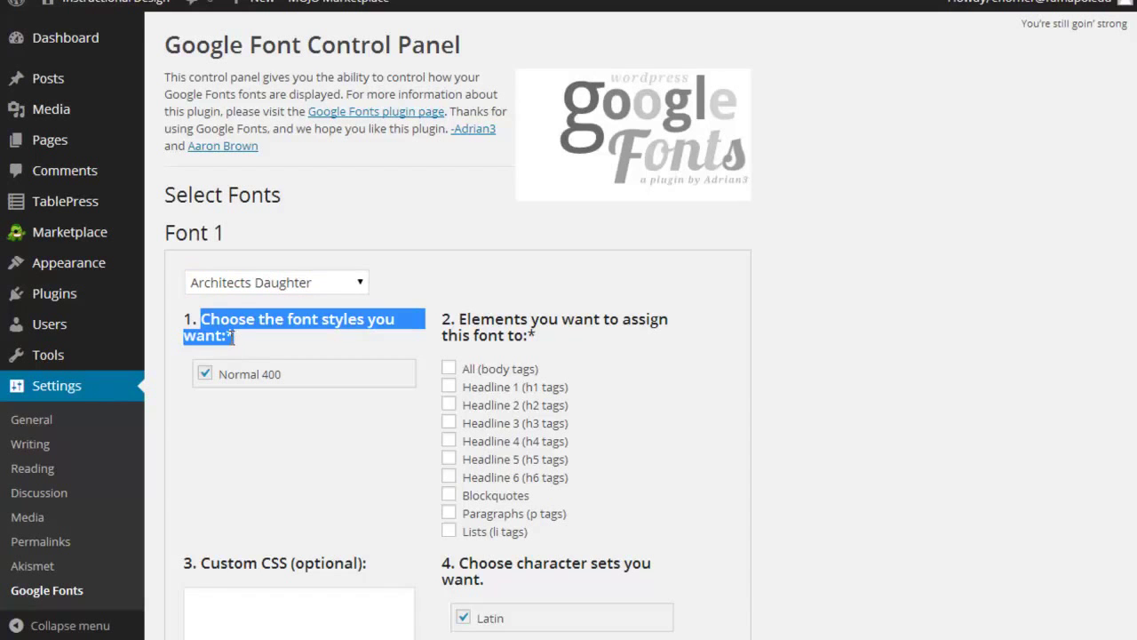
left_click(483, 311)
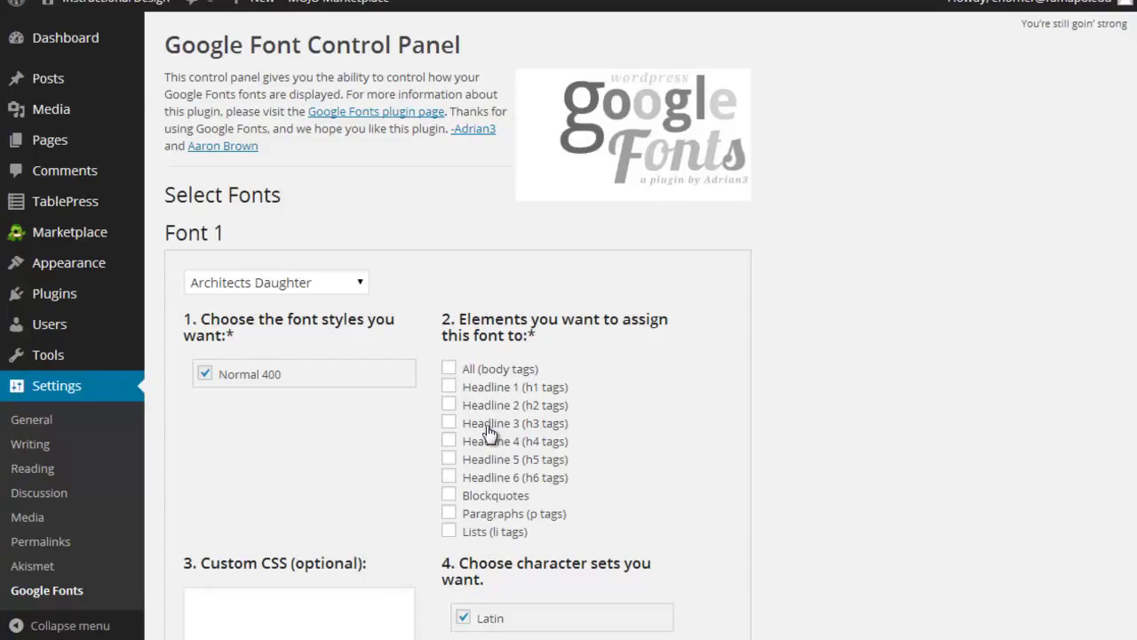
Step: Open the "Home!" page for editing from the list of pages
left_click(47, 138)
left_click(209, 249)
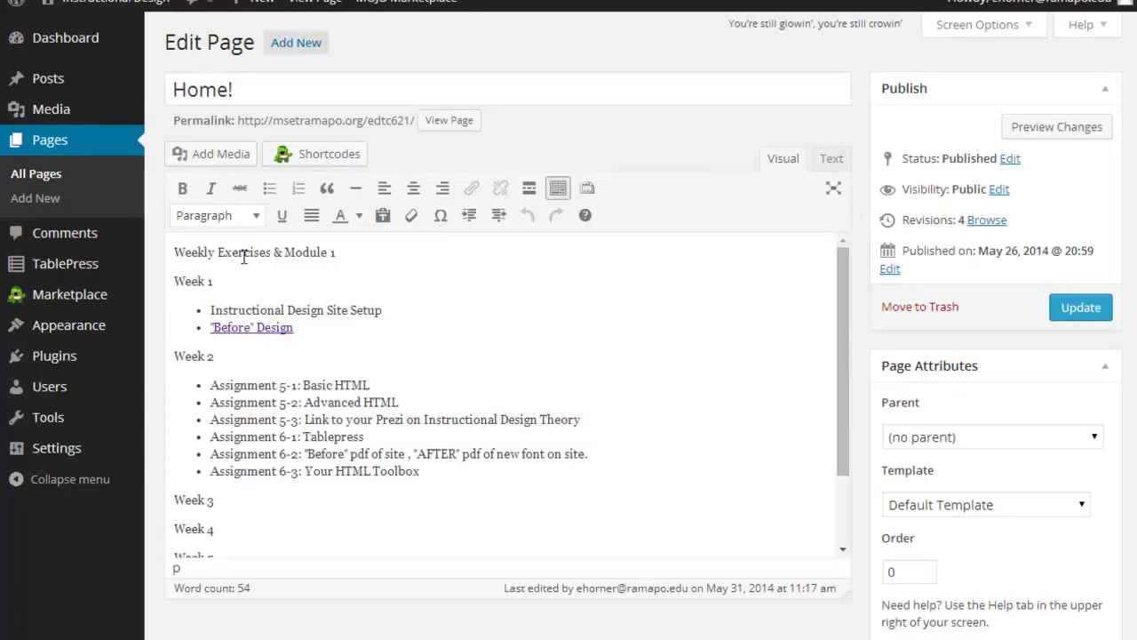
left_click(244, 452)
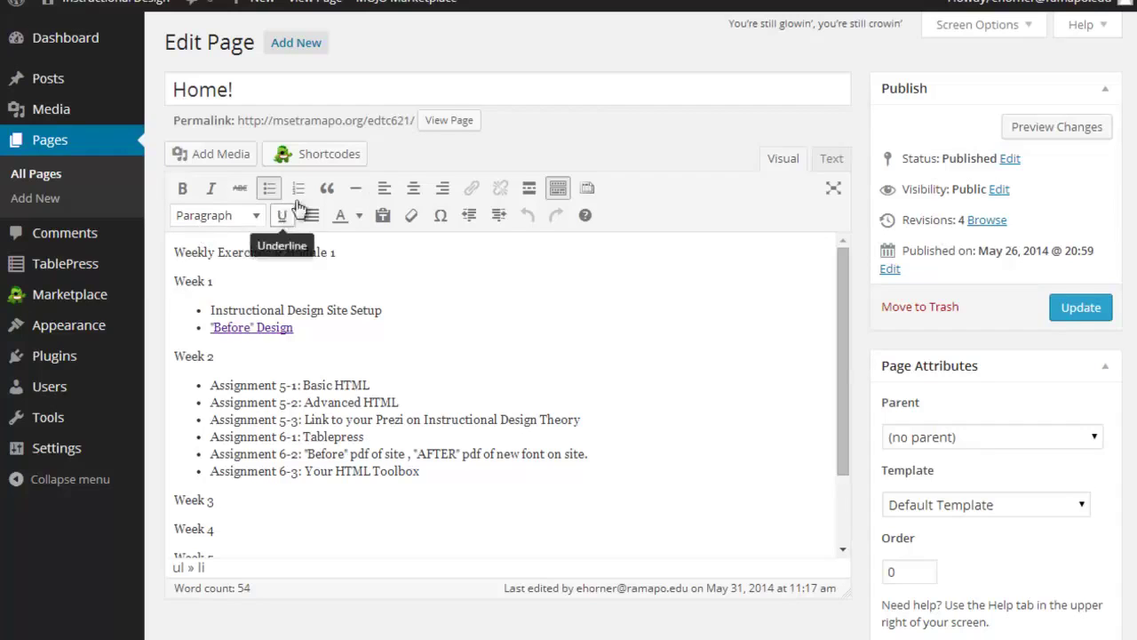
Step: View the published Home! page in a new browser tab and look over its current text formatting
right_click(450, 125)
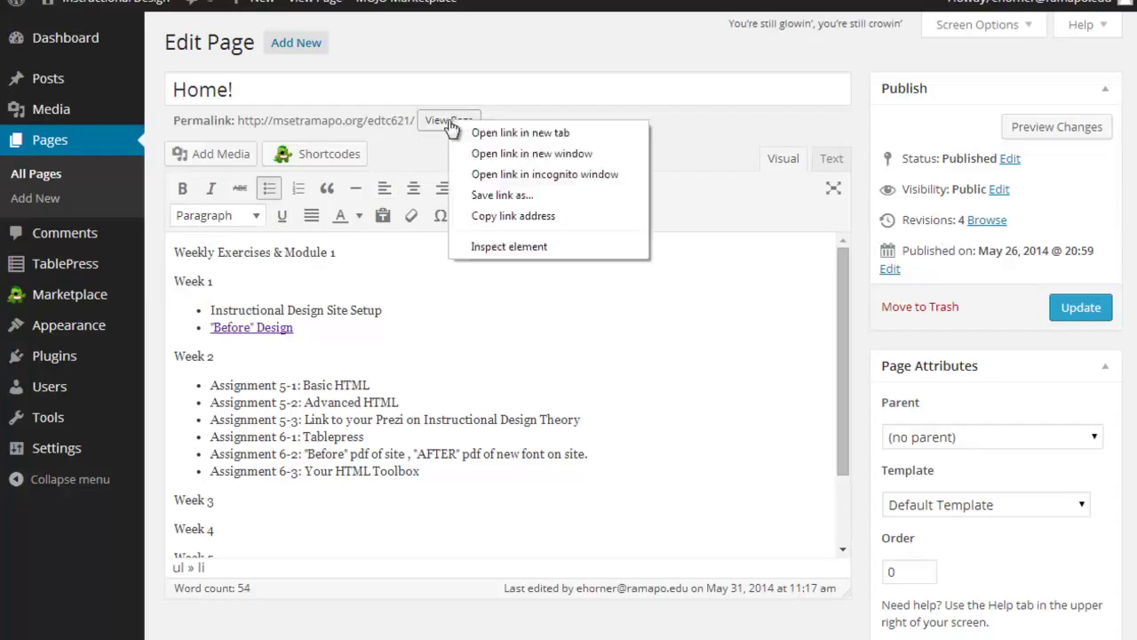
left_click(459, 142)
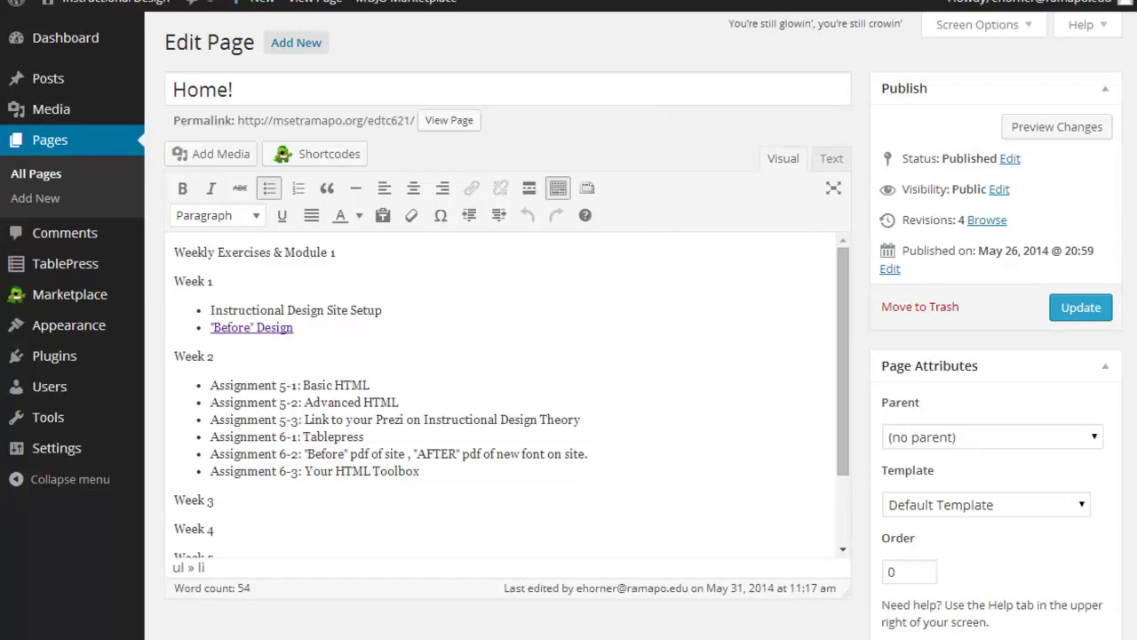
key("ctrl+Tab")
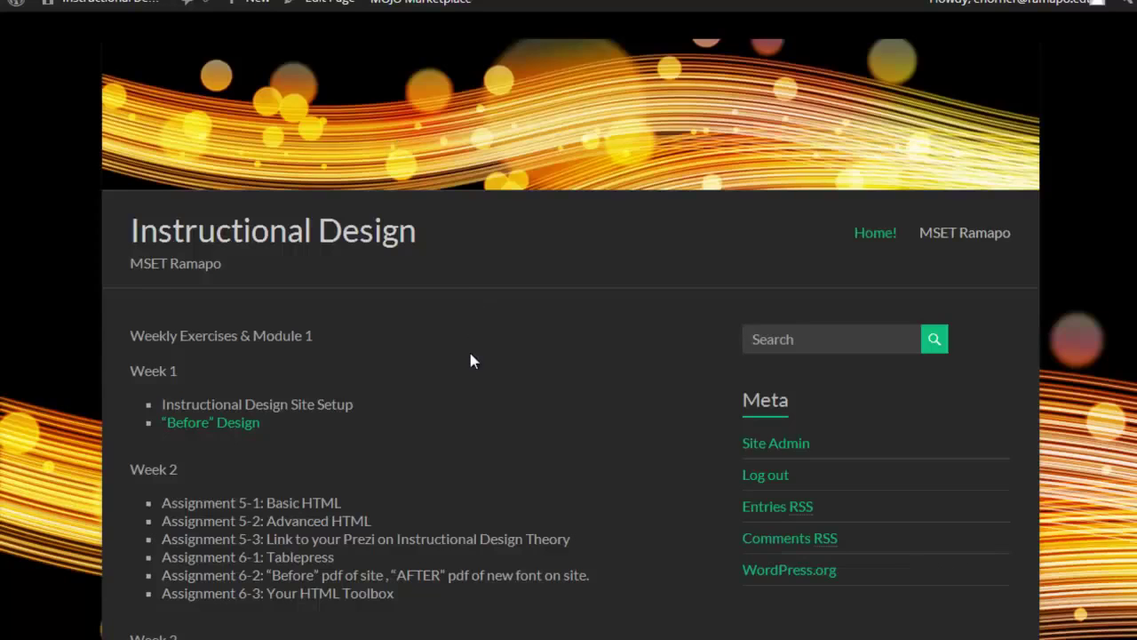
scroll(470, 360, "down", 2)
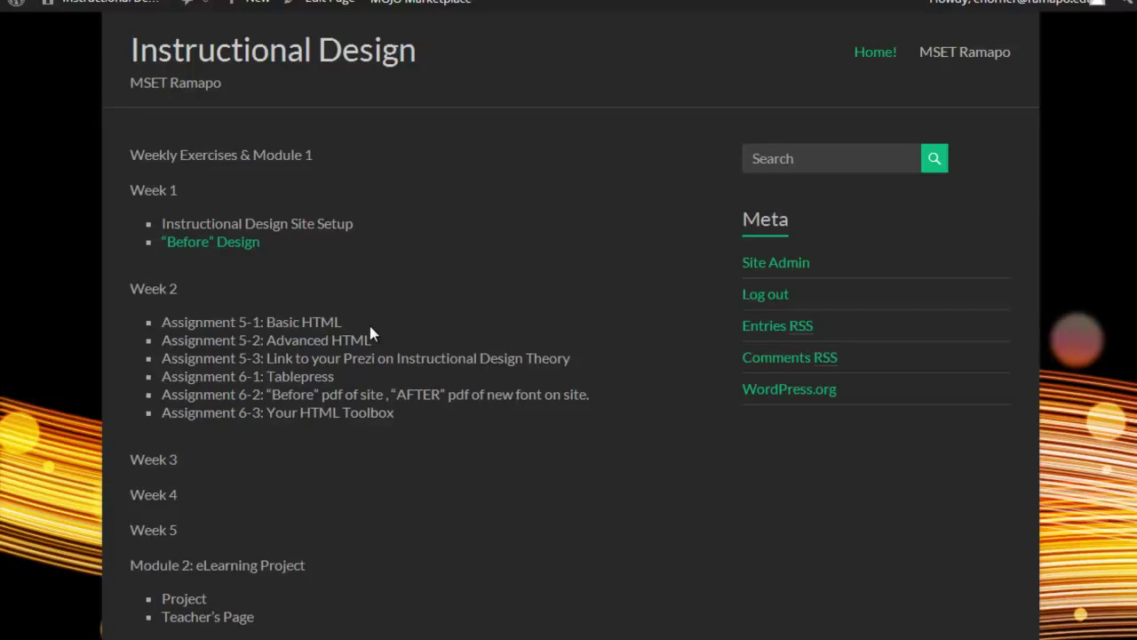
scroll(296, 365, "up", 2)
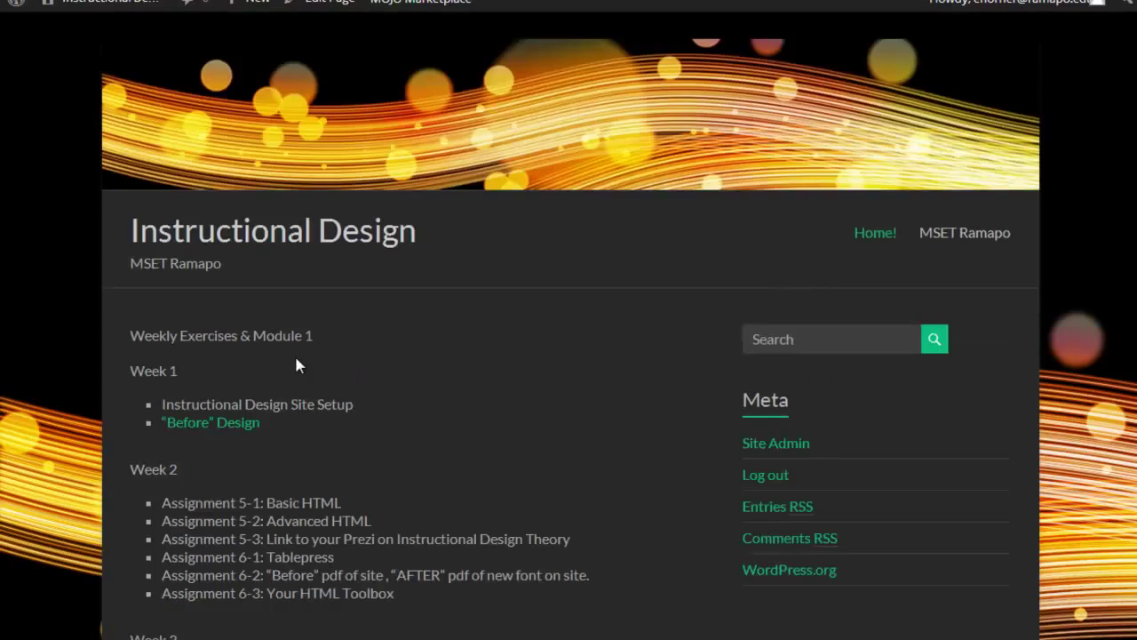
Step: Return to the page editor and format the line "Weekly Exercises & Module 1" as Heading 1
key("ctrl+Tab")
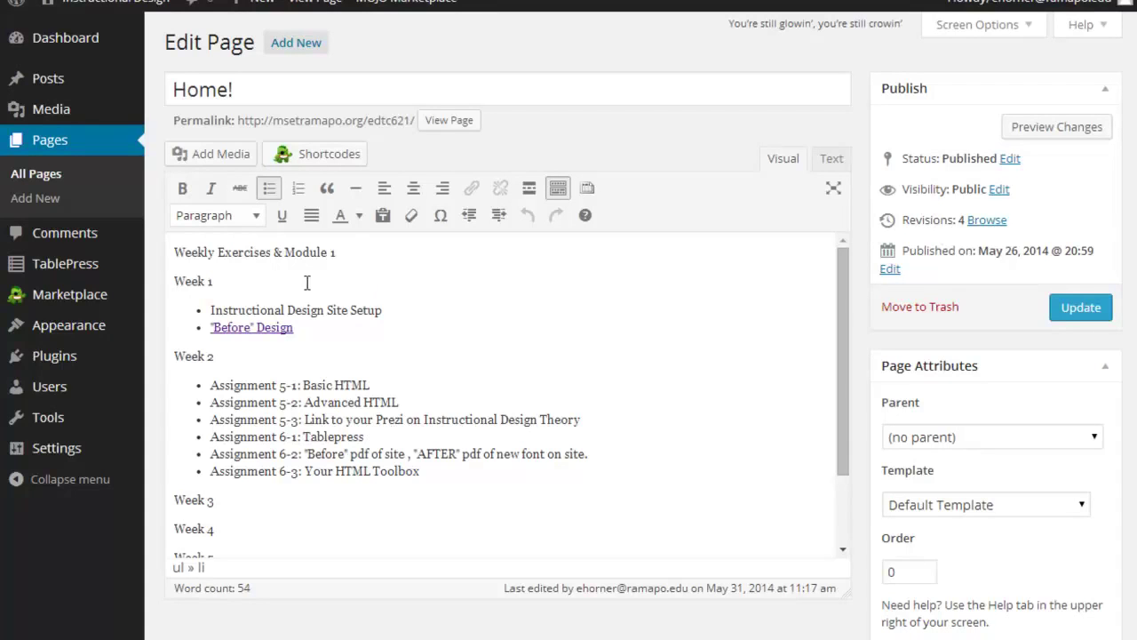
left_click_drag(351, 252, 171, 253)
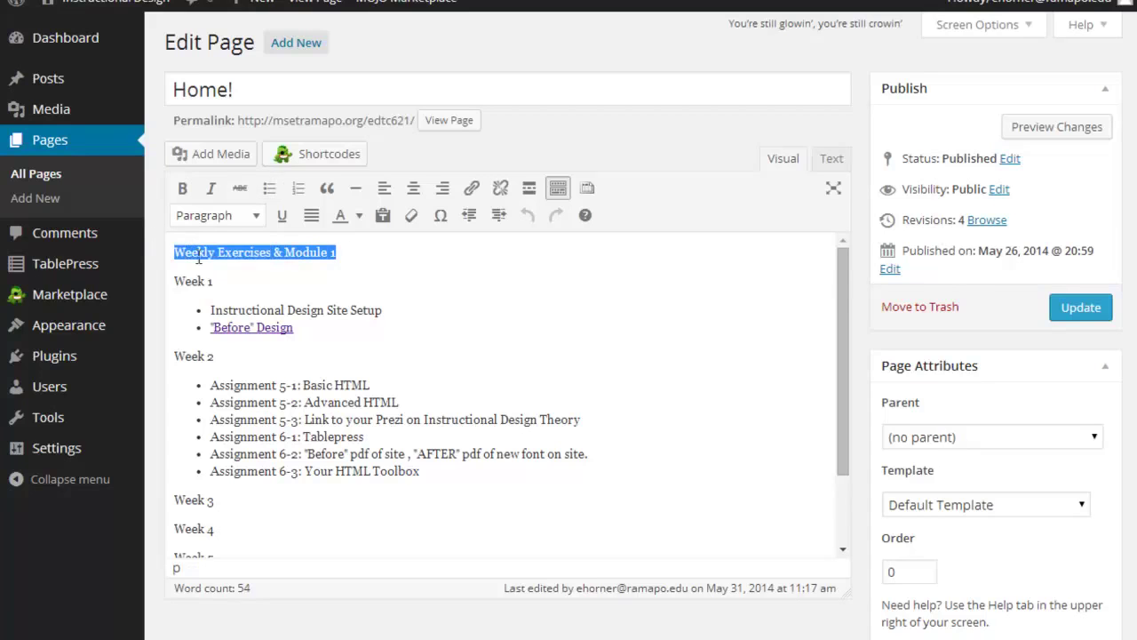
left_click(257, 216)
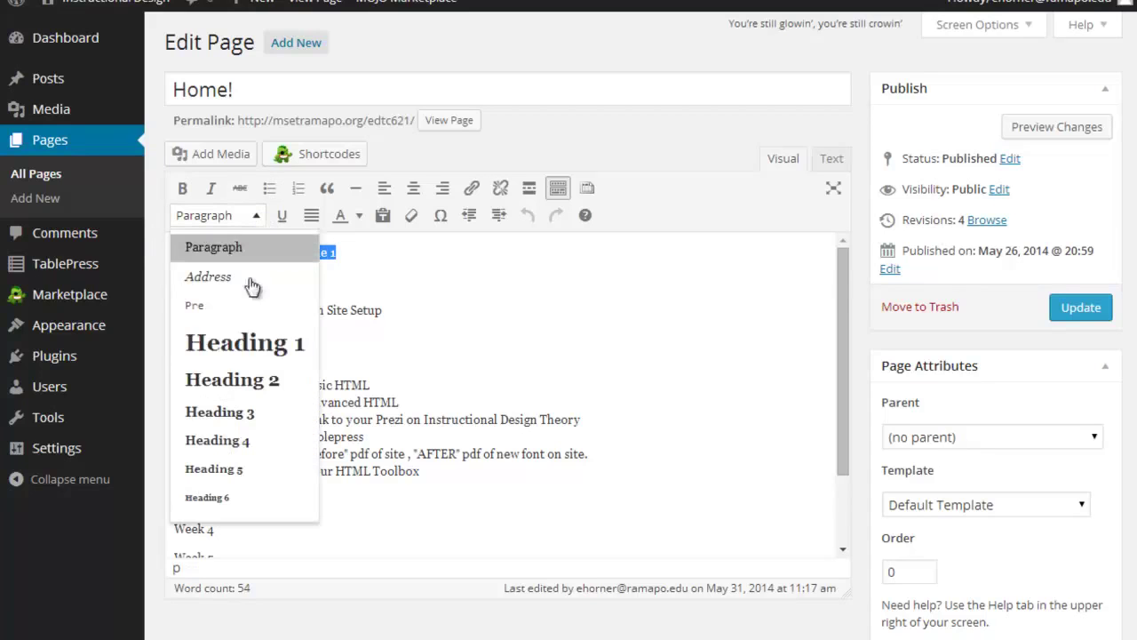
left_click(249, 340)
Step: Format the "Week 1", "Week 2" and "Week 3" lines of the page text as Heading 2
left_click_drag(215, 289, 173, 289)
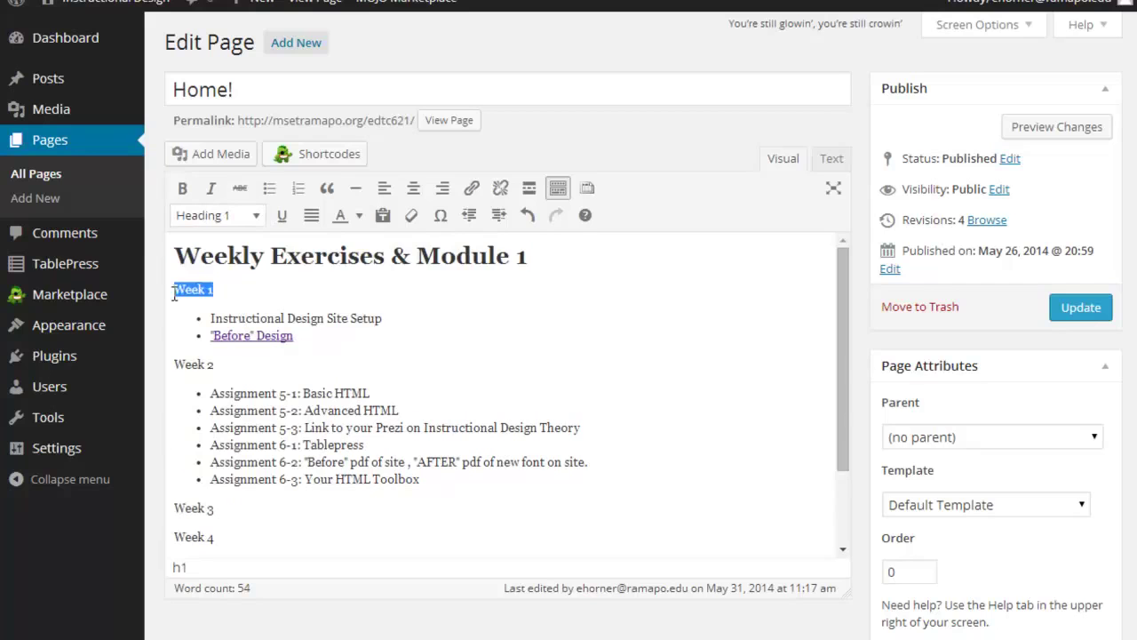
left_click(255, 216)
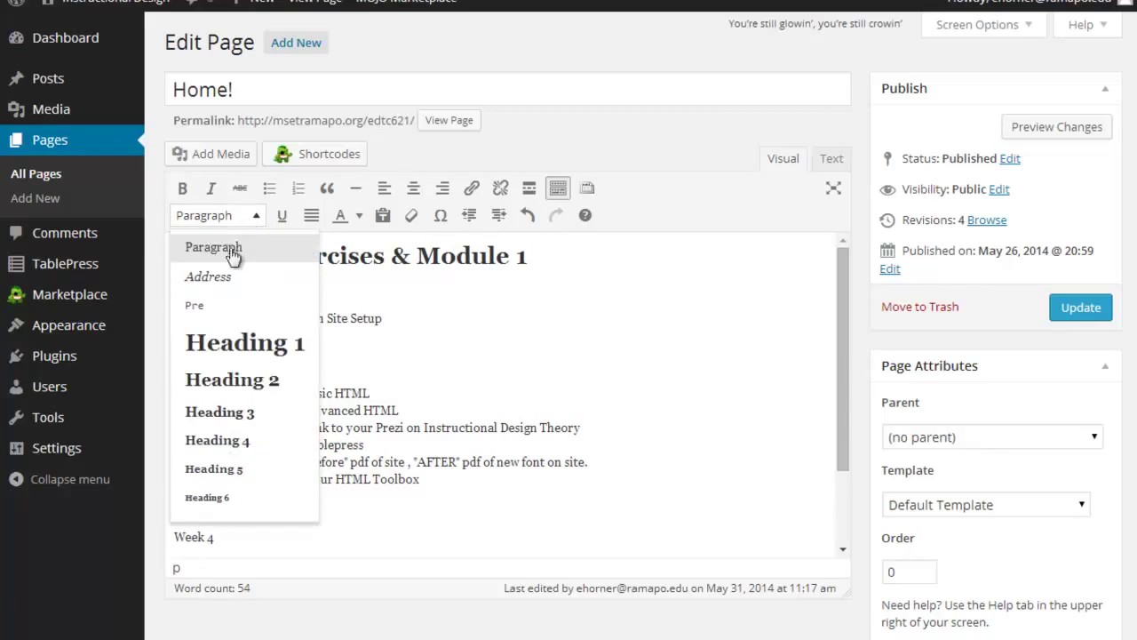
left_click(209, 380)
left_click_drag(216, 368, 173, 367)
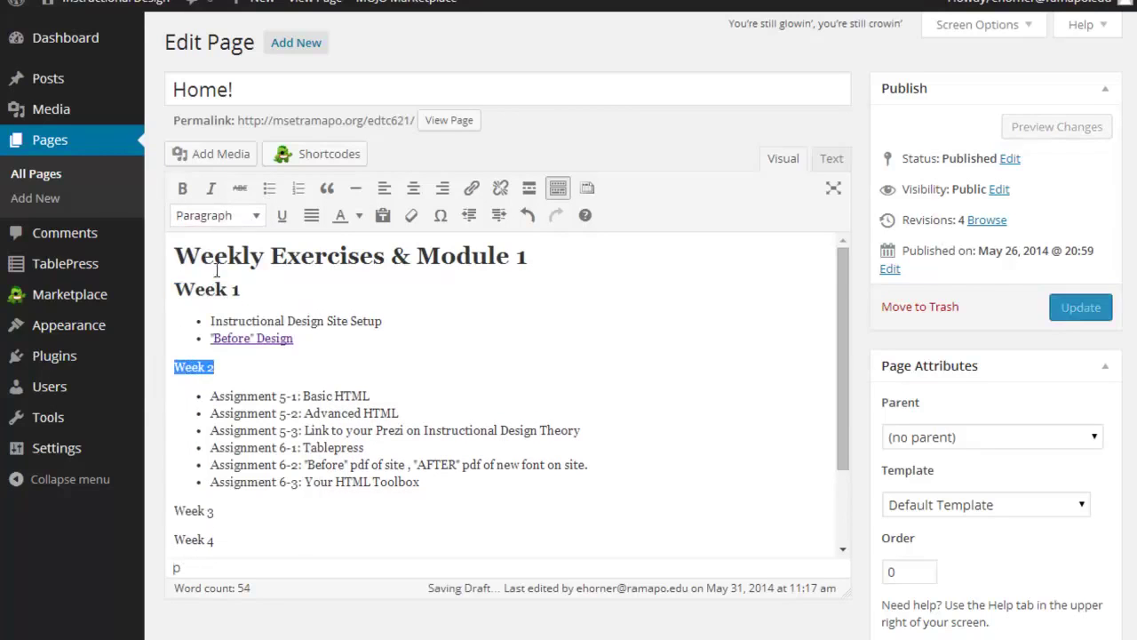
left_click(249, 216)
left_click(236, 380)
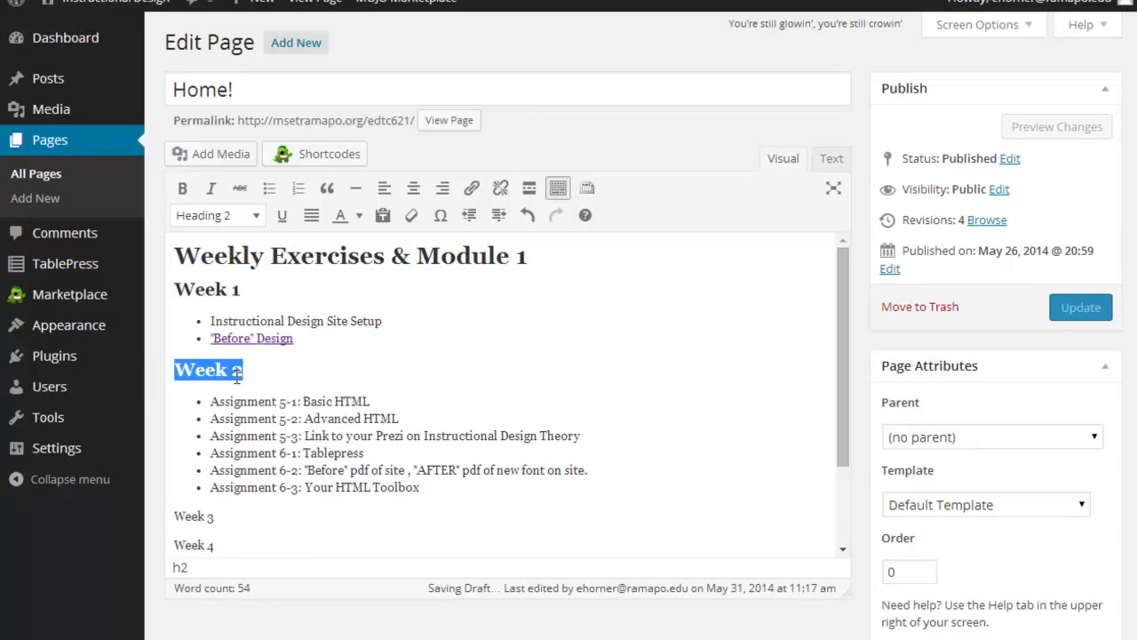
left_click_drag(233, 520, 174, 519)
left_click(253, 215)
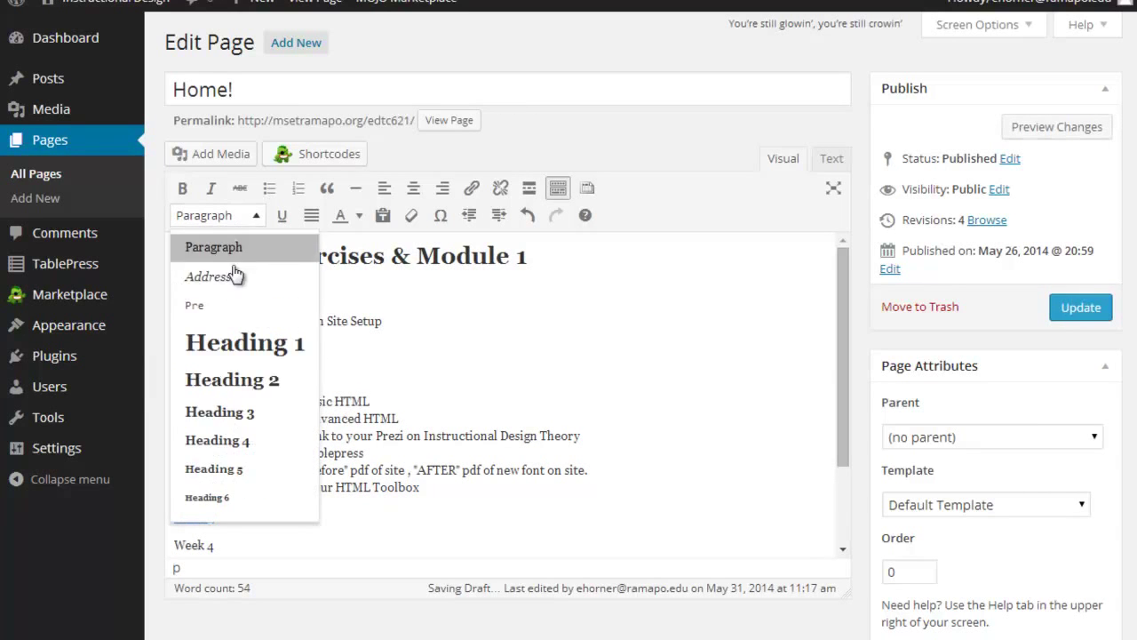
left_click(229, 382)
left_click(393, 320)
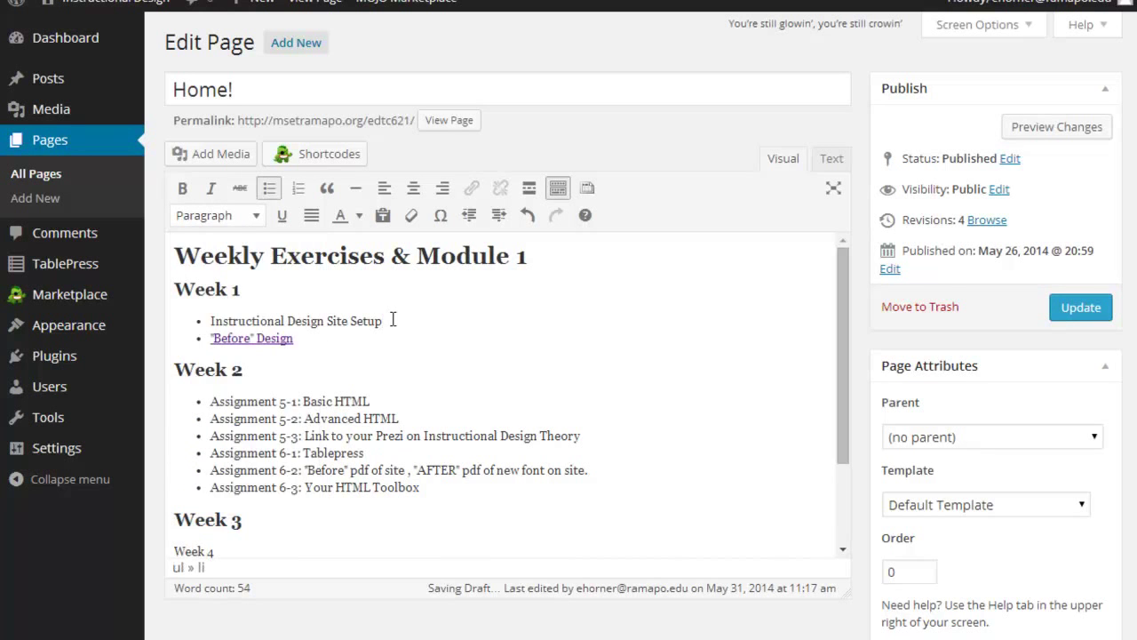
Step: Format the line "Module 2: eLearning Project" as Heading 4 and update the page
scroll(393, 319, "down", 5)
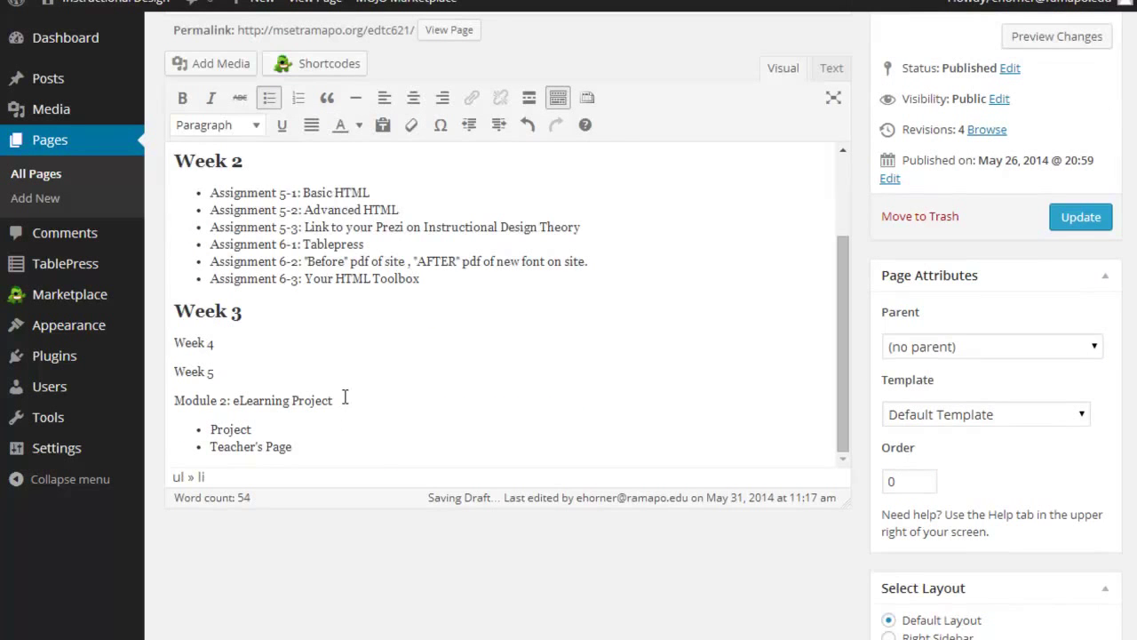
left_click_drag(345, 400, 176, 405)
left_click(254, 127)
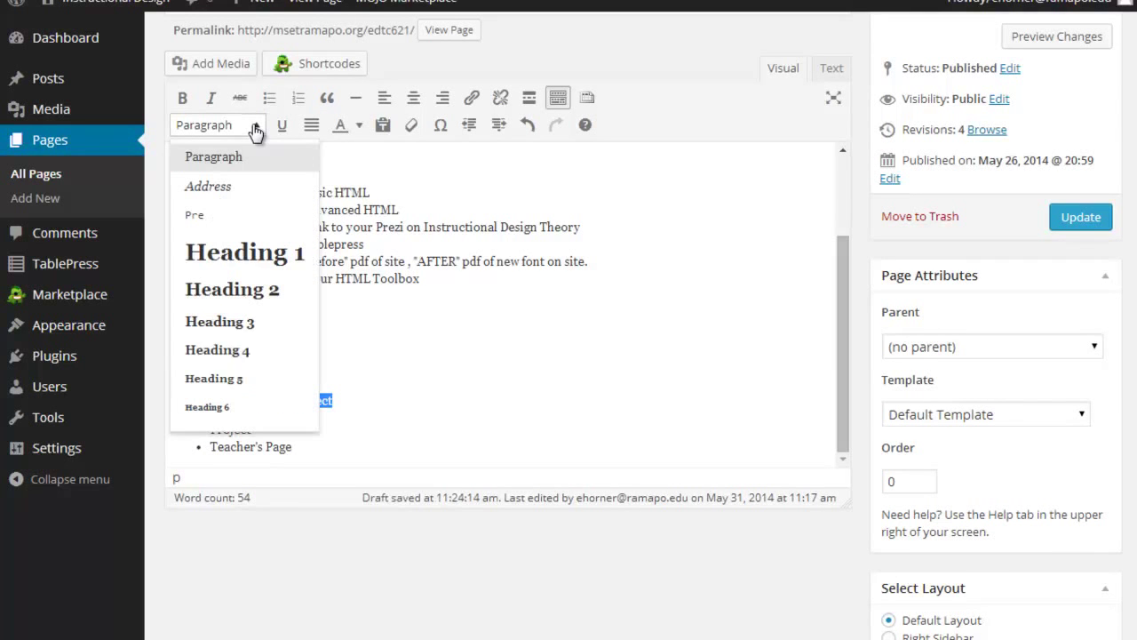
left_click(222, 352)
left_click(521, 317)
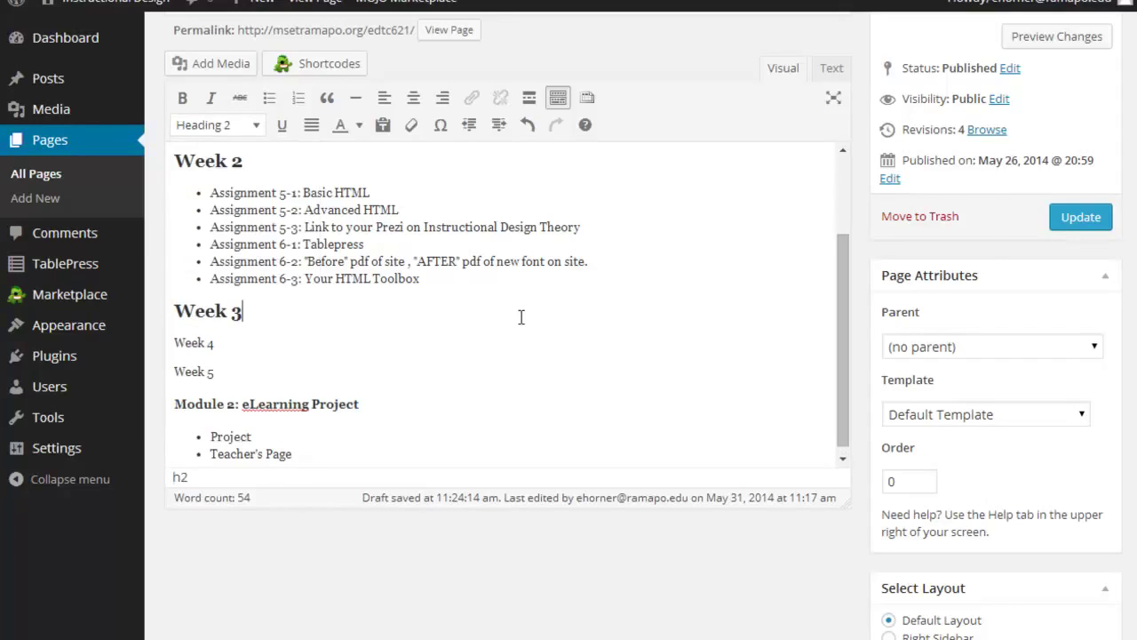
left_click(1082, 217)
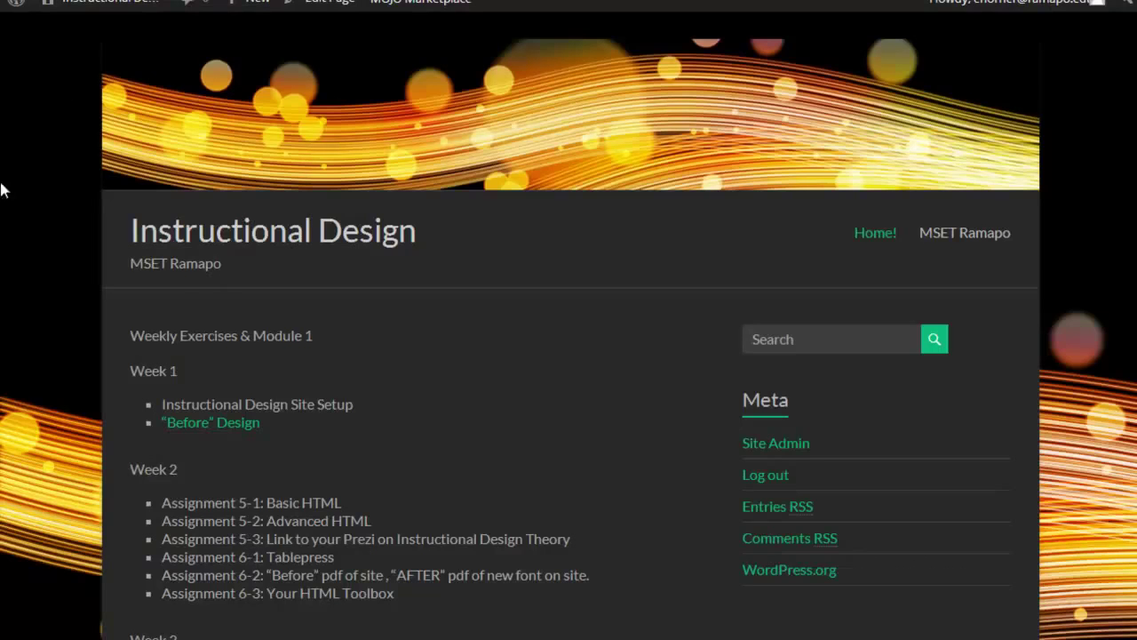
Step: Reload the published Home! page and look over the new headings from "Weekly Exercises & Module 1" to Module 2
right_click(17, 172)
left_click(49, 227)
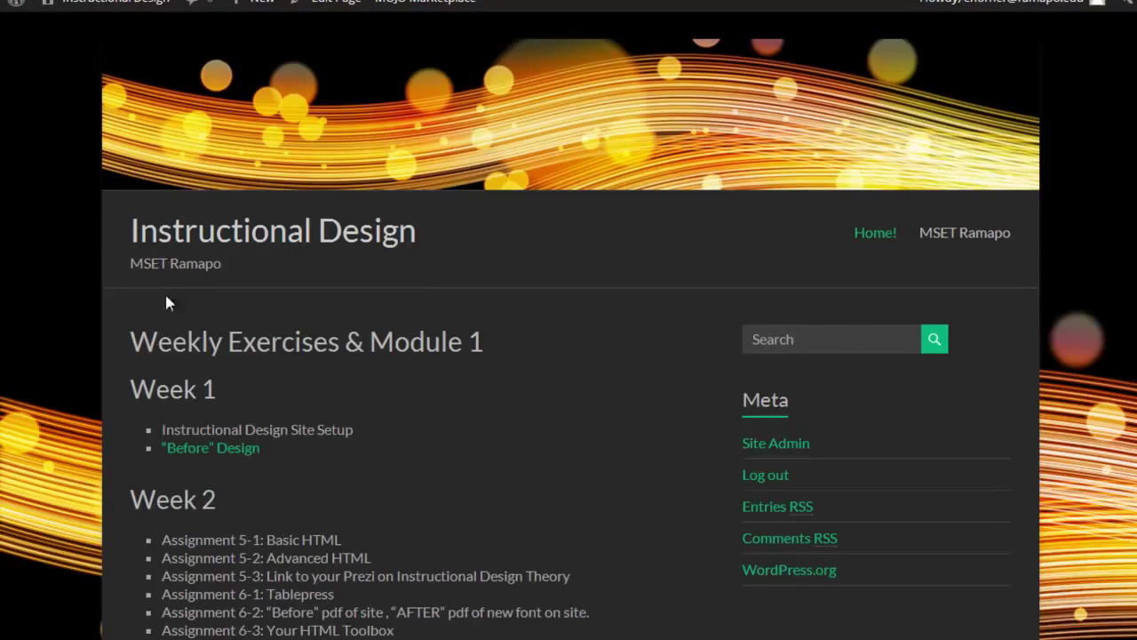
left_click_drag(140, 351, 486, 347)
left_click_drag(216, 391, 130, 391)
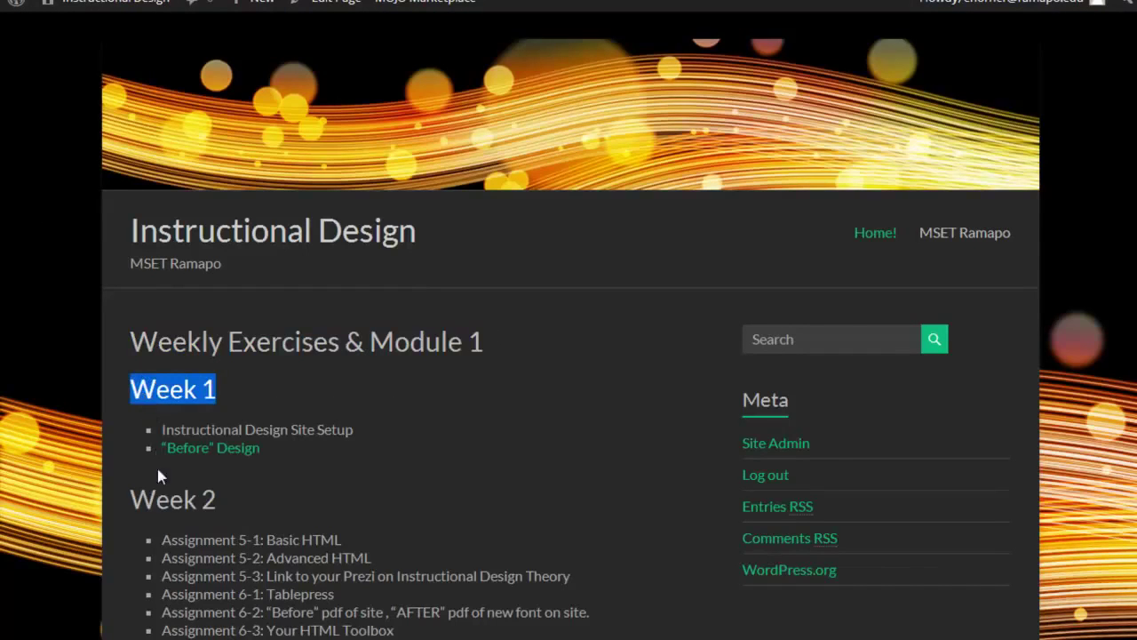
scroll(174, 438, "down", 3)
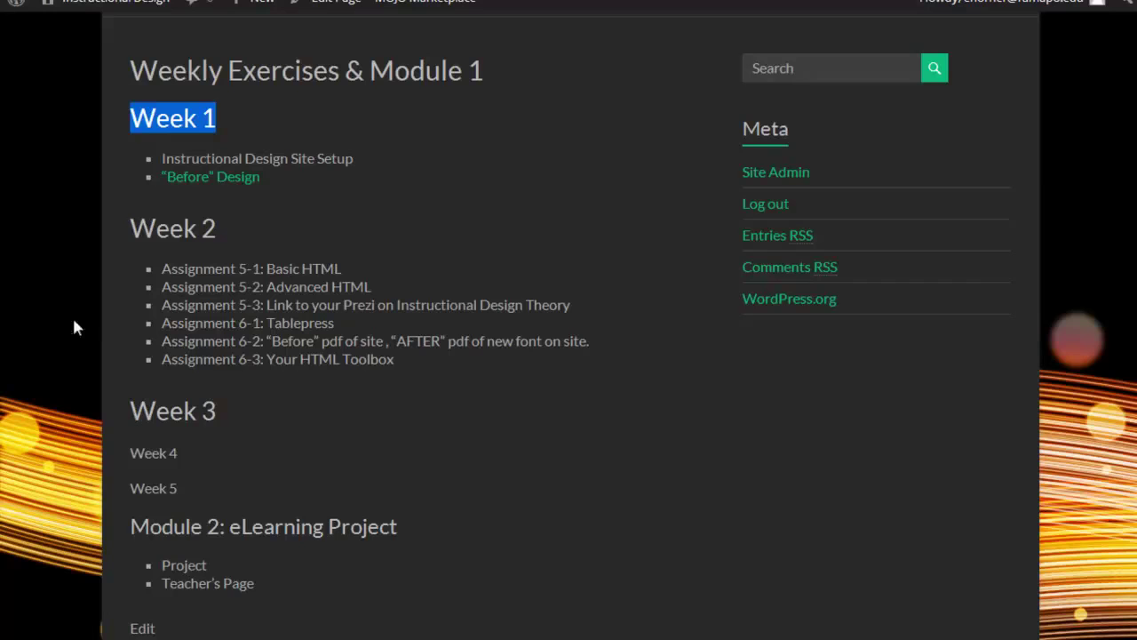
left_click(264, 67)
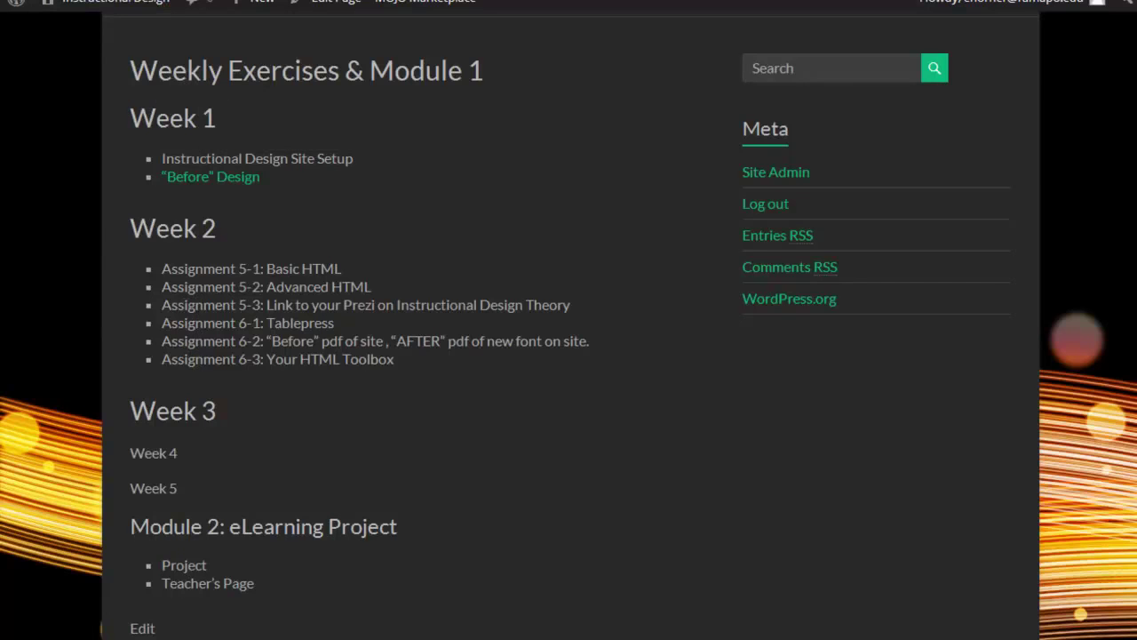
Step: Return to the page editor and check which paragraph or heading style each title, week and module line uses
key("alt+Left")
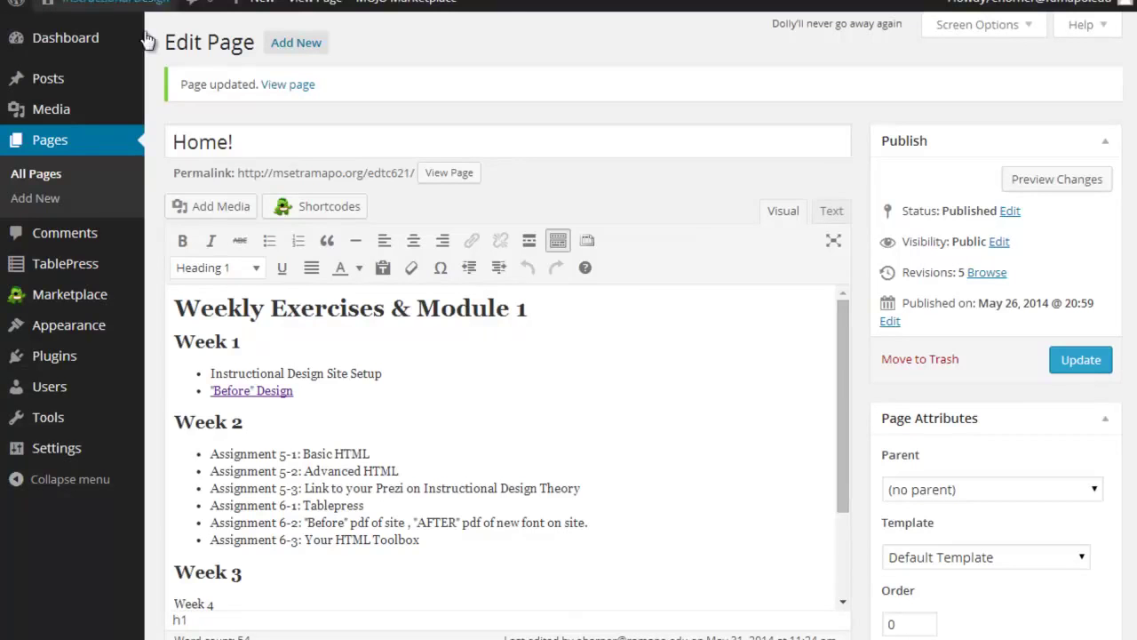
left_click_drag(228, 310, 538, 316)
left_click_drag(175, 342, 245, 341)
left_click(215, 423)
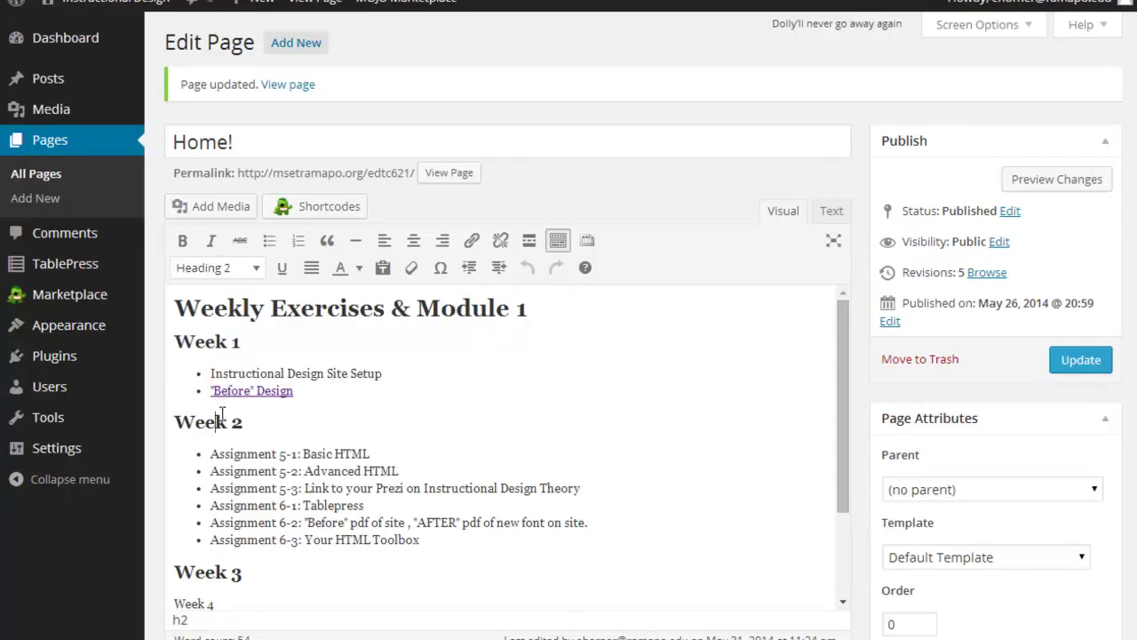
left_click(214, 571)
scroll(215, 571, "down", 3)
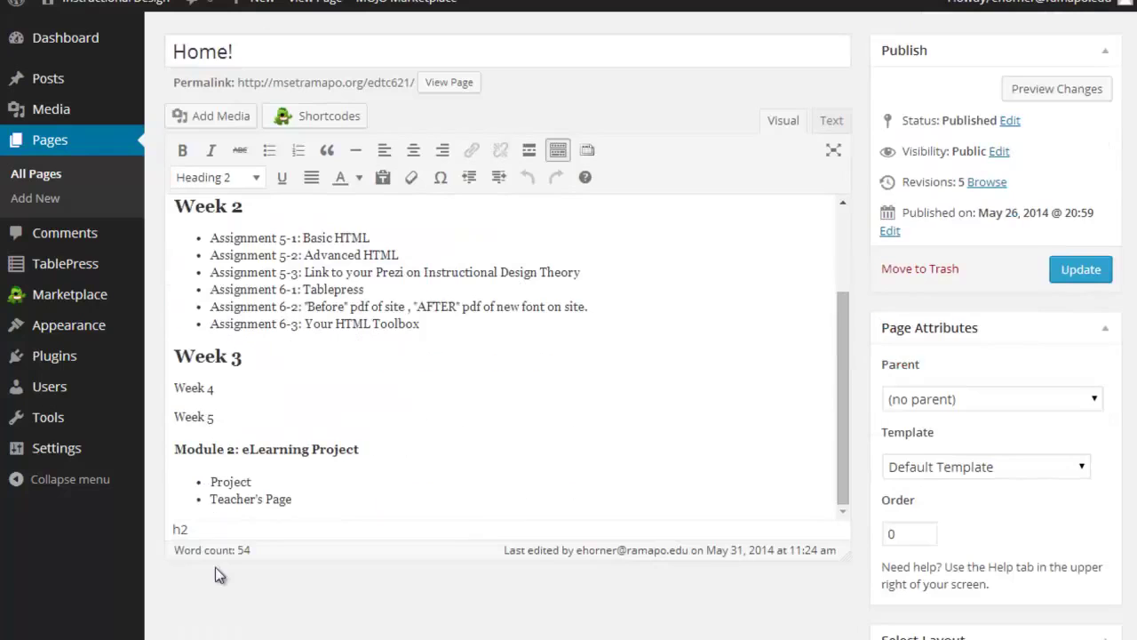
key("Up")
key("Up")
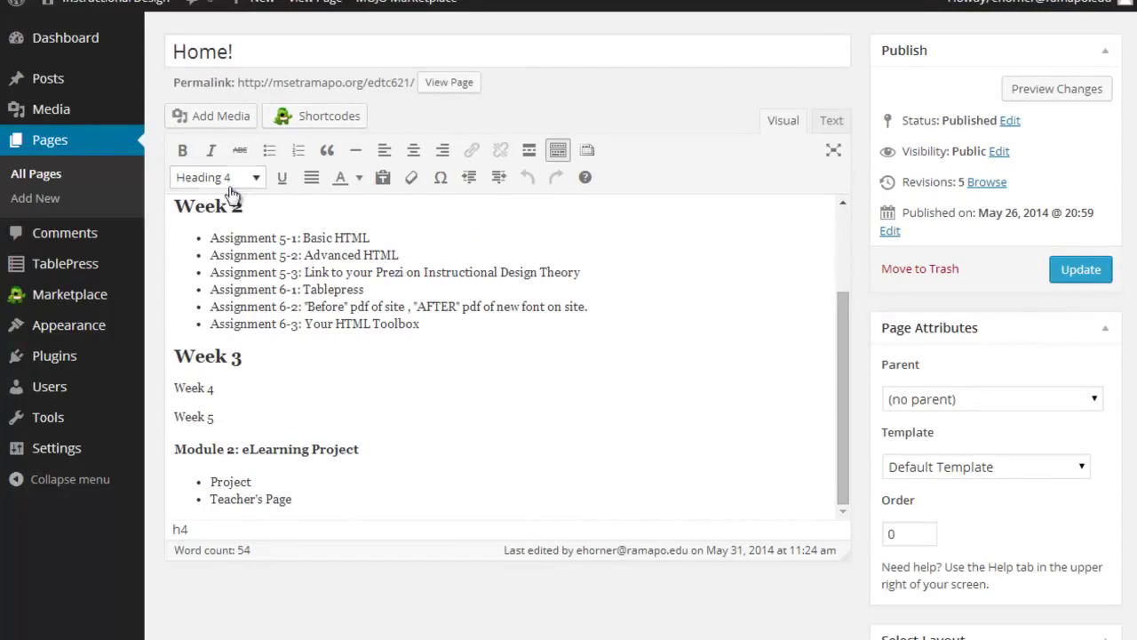
key("ctrl+7")
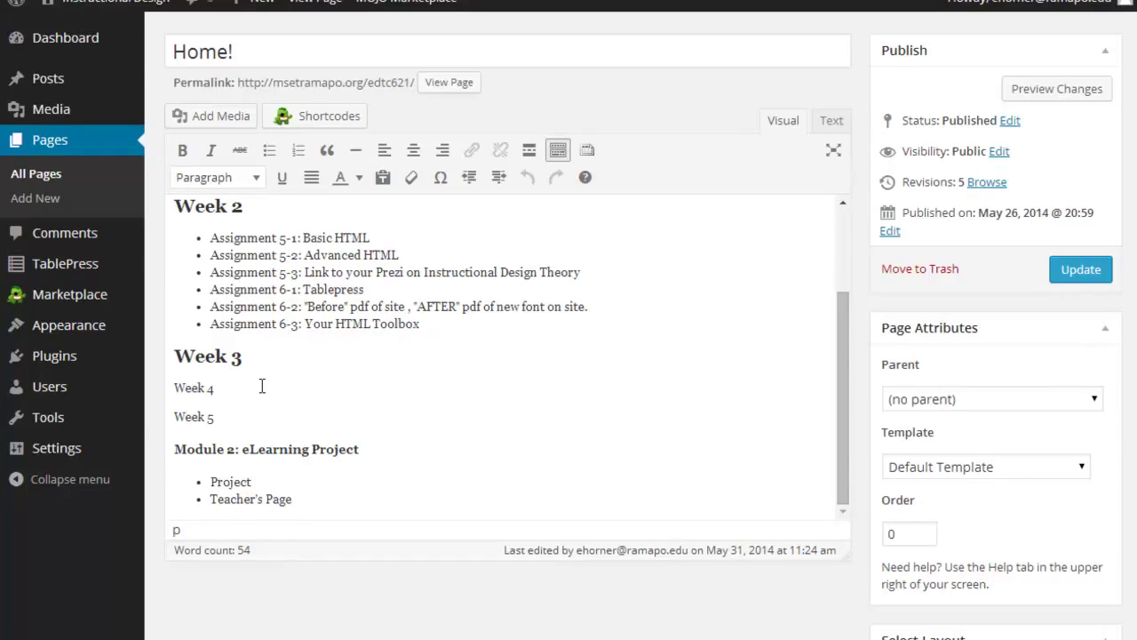
Step: In the Google Fonts settings, choose Bad Script as Font 1 and assign it to Headline 1 (h1 tags)
mouse_move(51, 453)
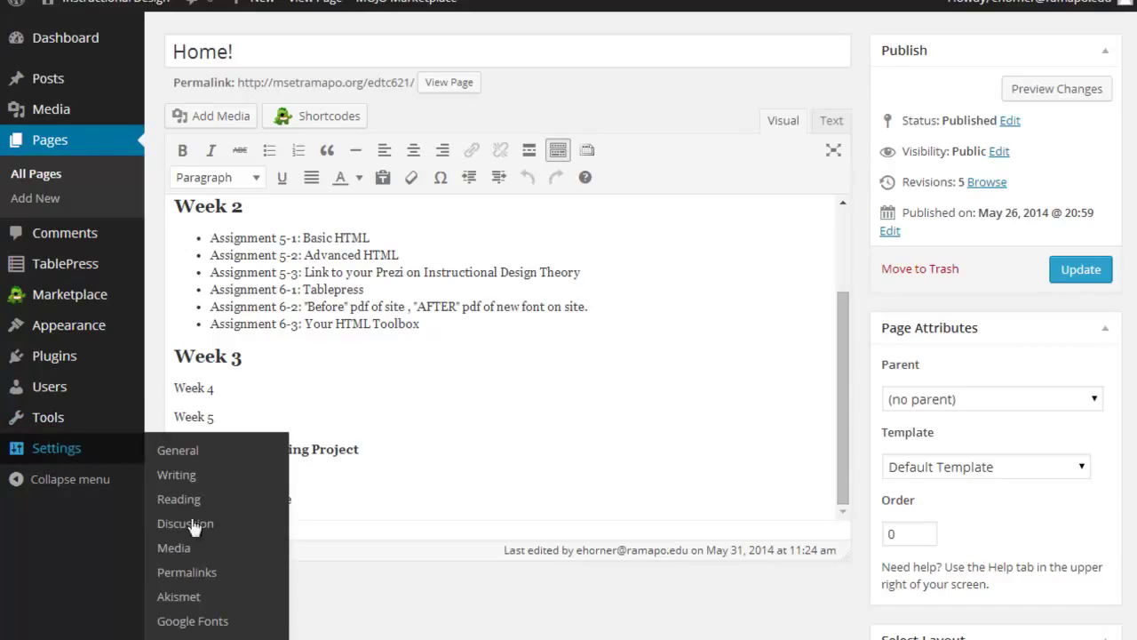
left_click(192, 622)
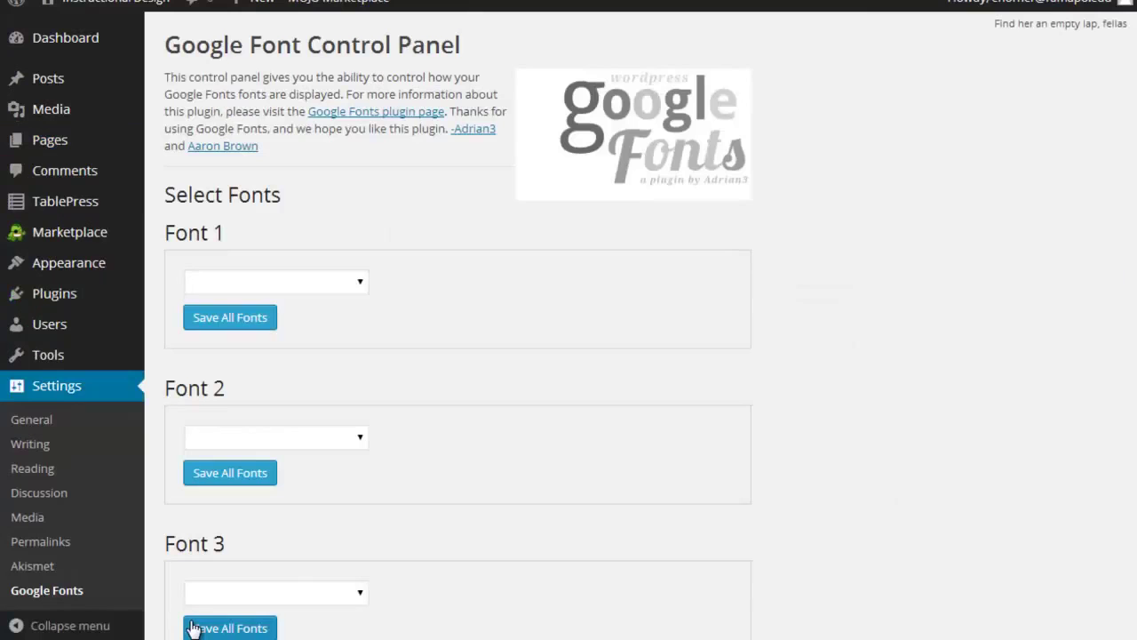
left_click(361, 284)
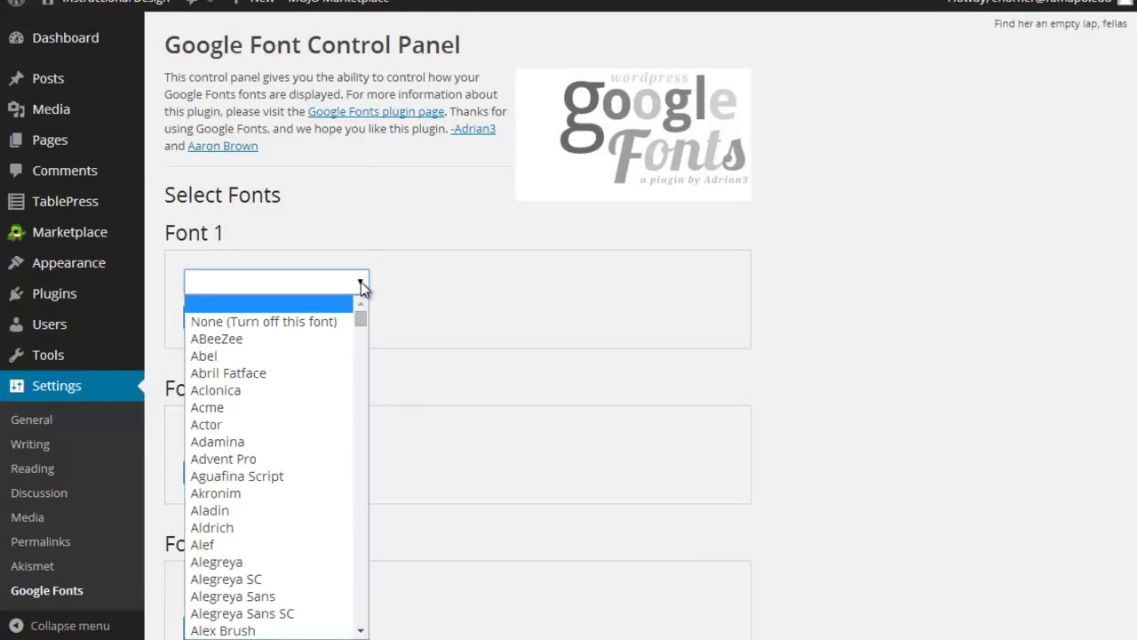
left_click_drag(358, 325, 355, 354)
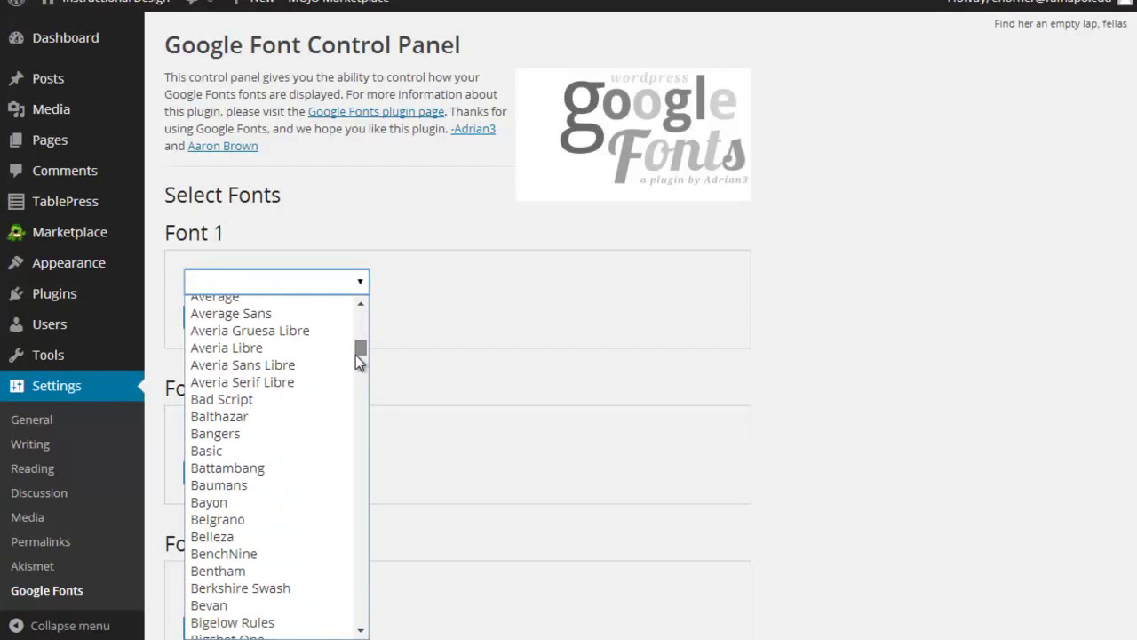
left_click(291, 402)
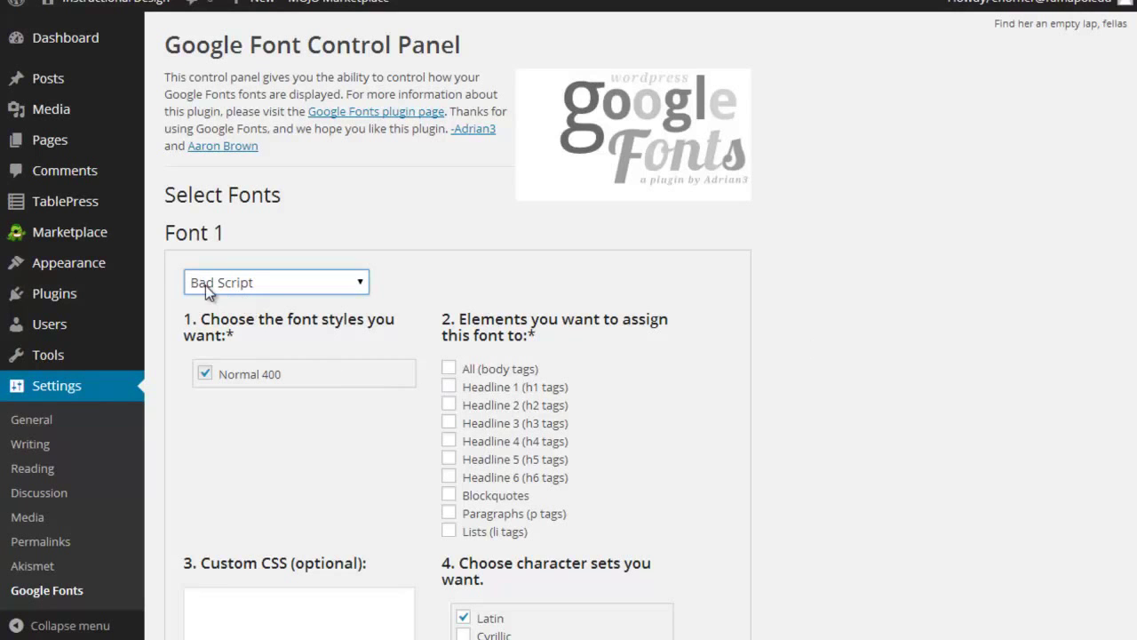
left_click(449, 389)
Step: Choose Cherry Cream Soda as Font 2 and assign it to Headline 2 (h2 tags)
scroll(807, 393, "down", 3)
scroll(805, 388, "down", 2)
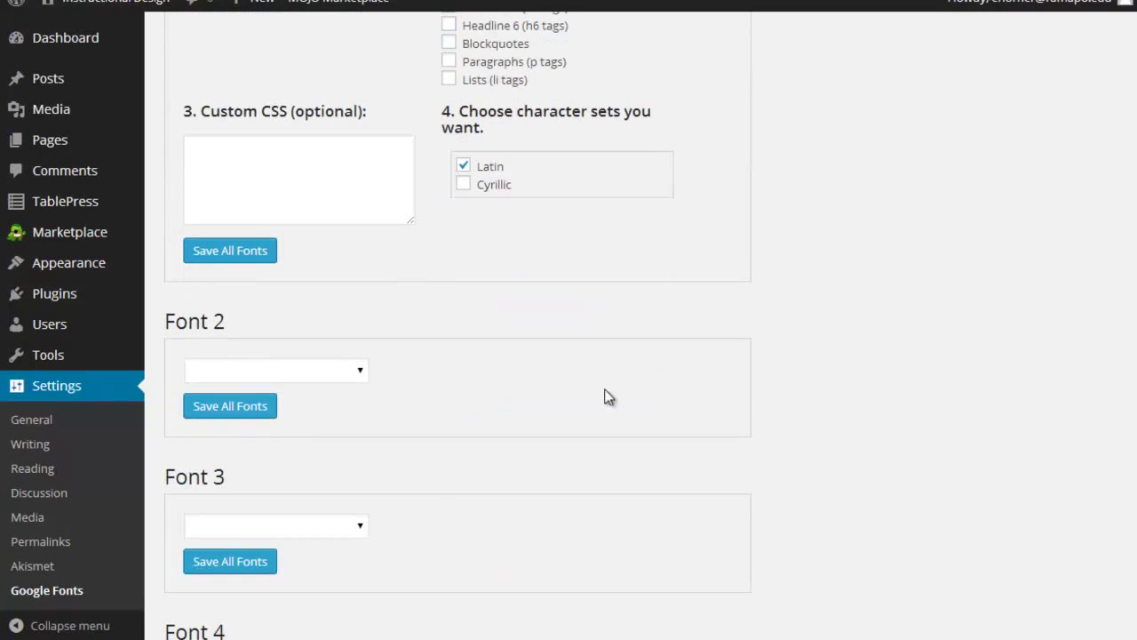
left_click(353, 372)
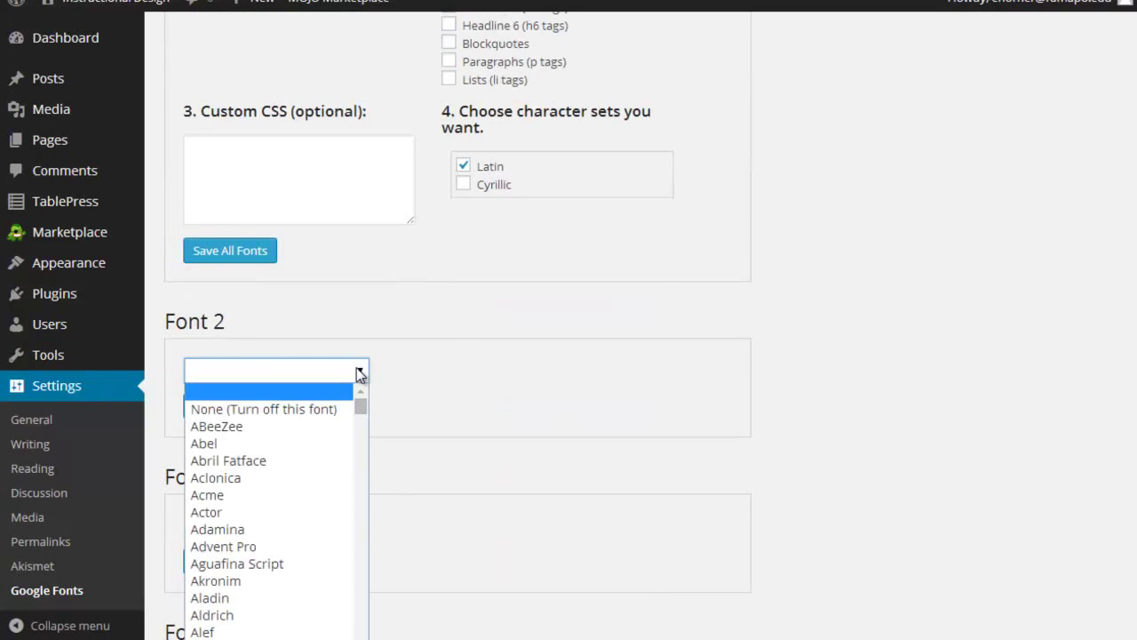
left_click_drag(359, 413, 365, 465)
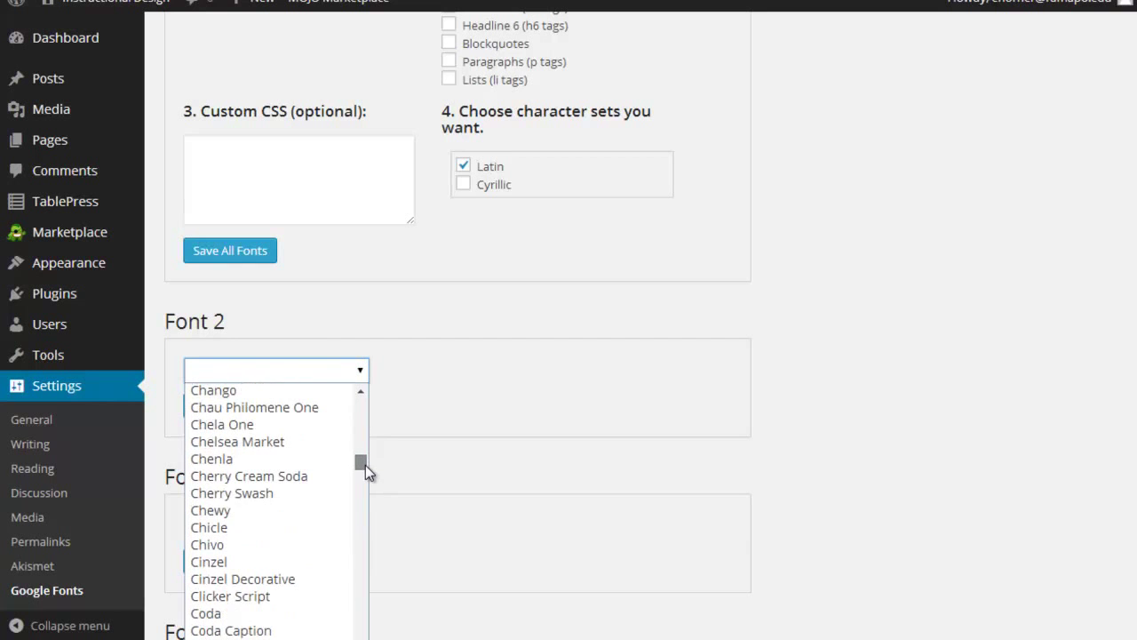
left_click(294, 477)
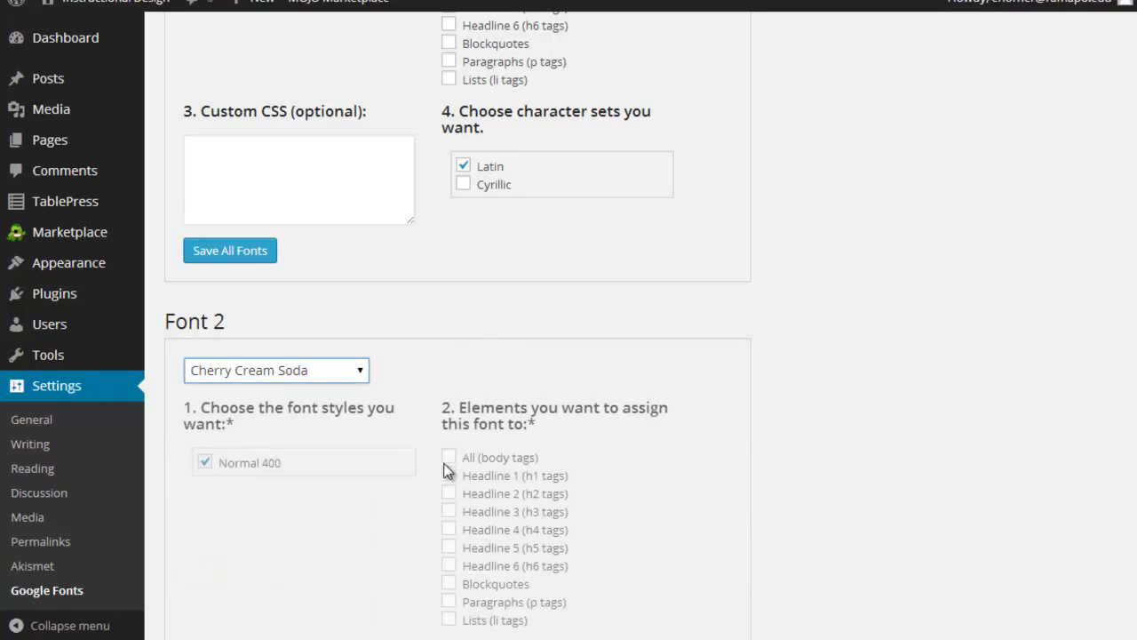
left_click(450, 494)
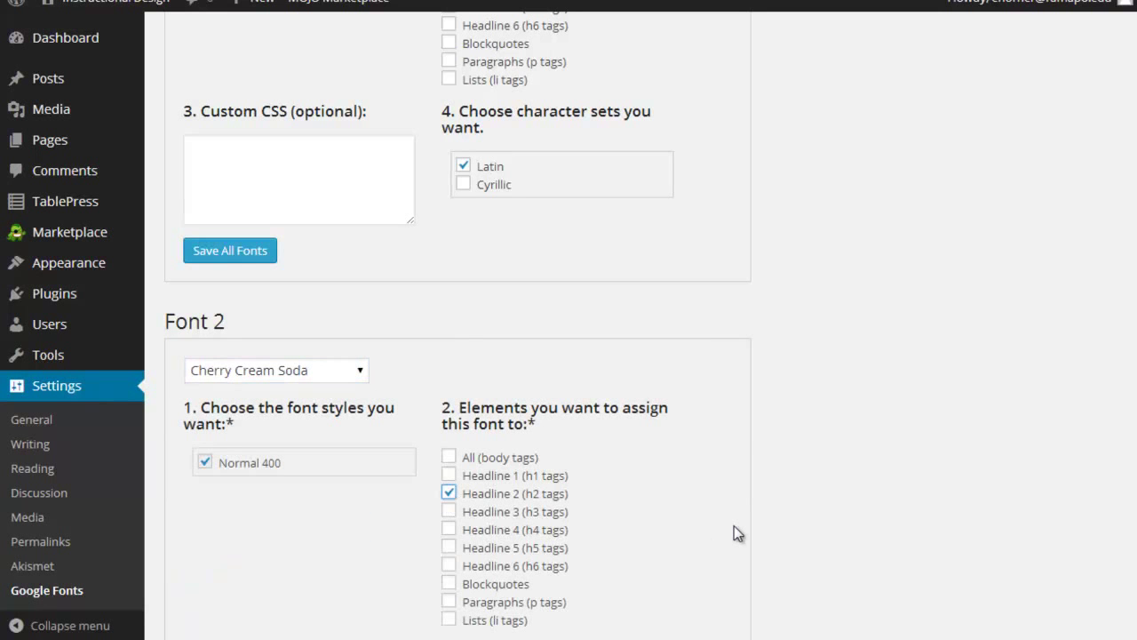
Step: Choose Indie Flower as Font 3 and assign it to Headline 4 (h4 tags)
scroll(734, 533, "down", 6)
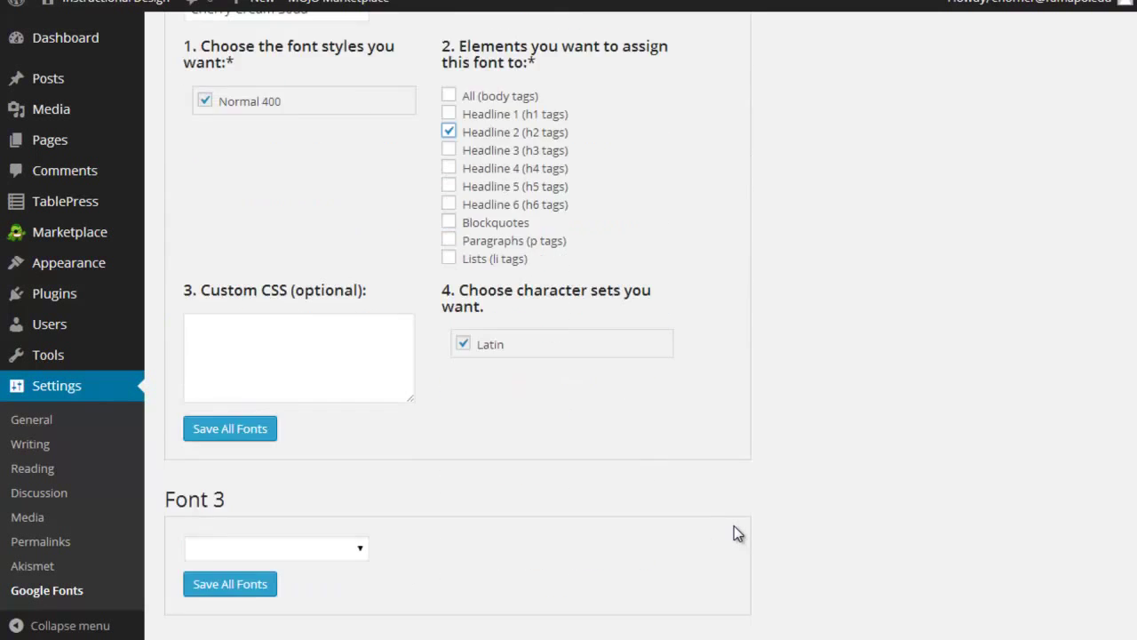
left_click(286, 371)
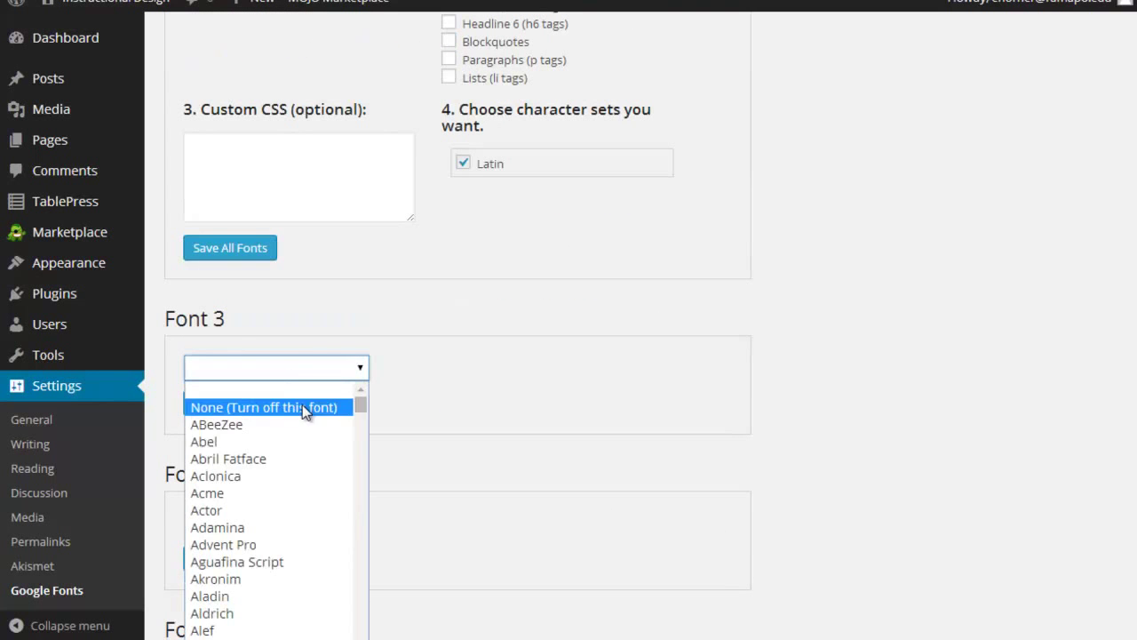
left_click_drag(358, 407, 365, 531)
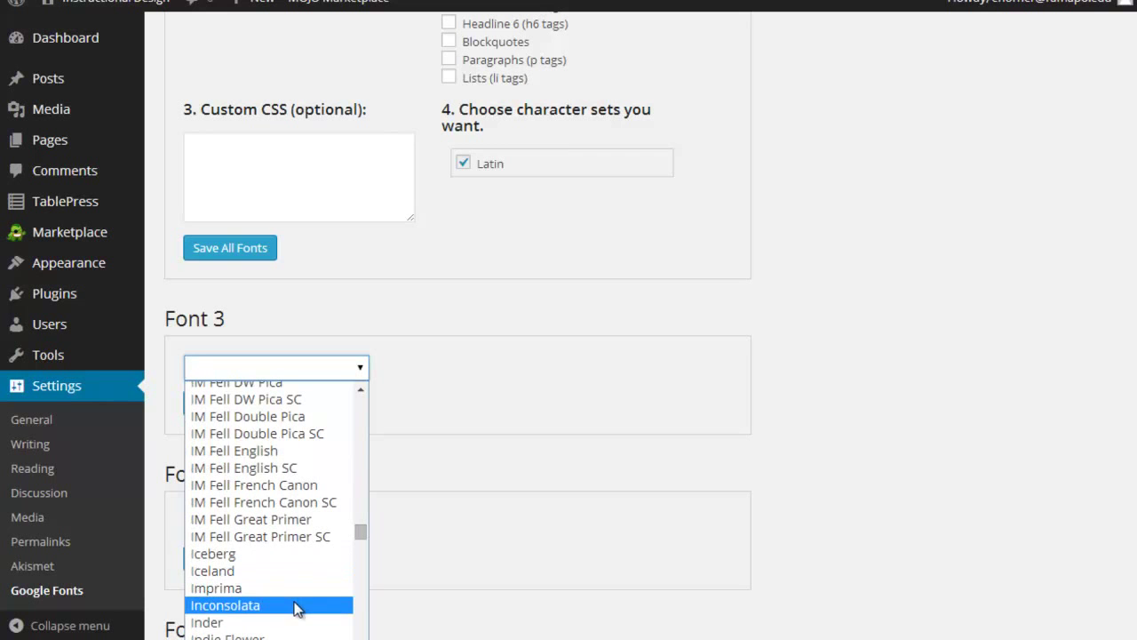
left_click(276, 635)
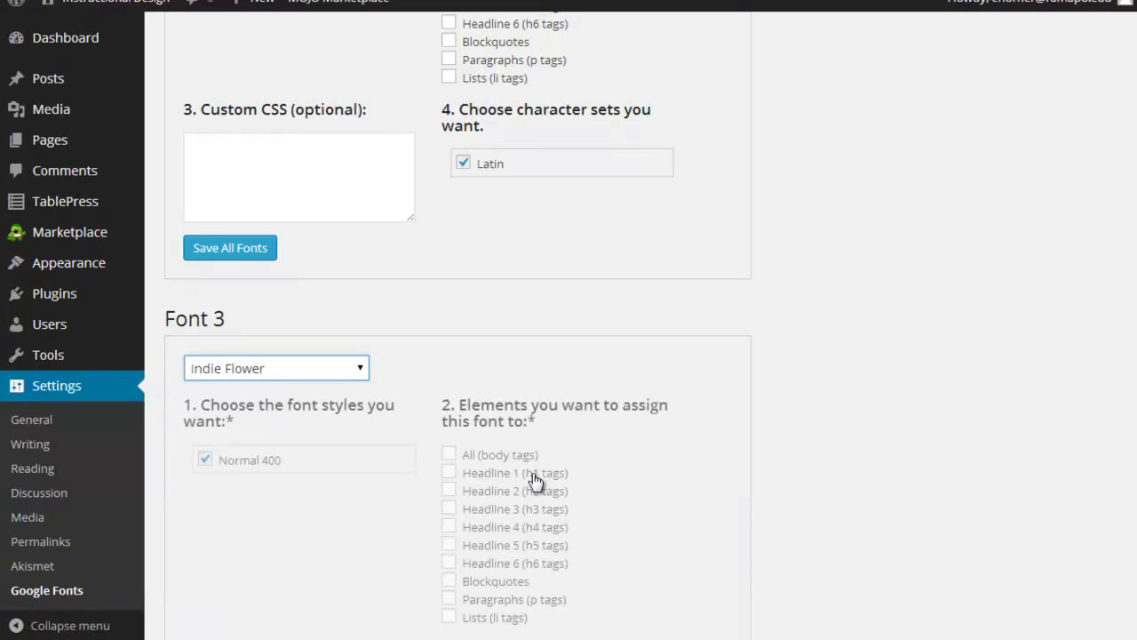
left_click(449, 527)
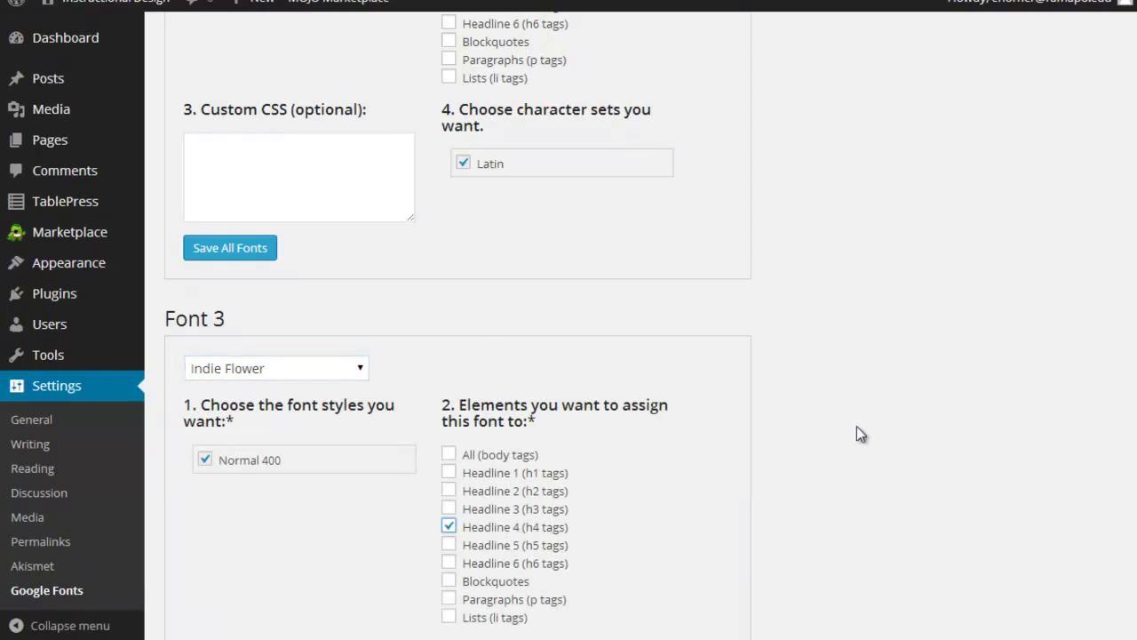
scroll(860, 433, "down", 2)
scroll(860, 433, "down", 8)
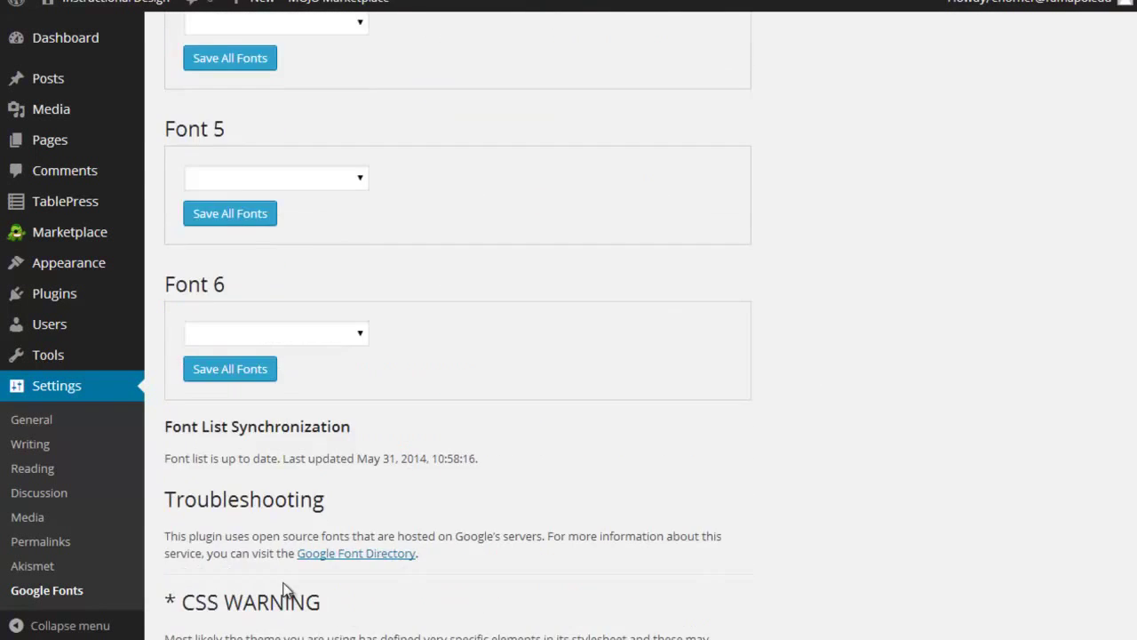
Step: Save all the font assignments in the Google Fonts settings
scroll(281, 577, "up", 4)
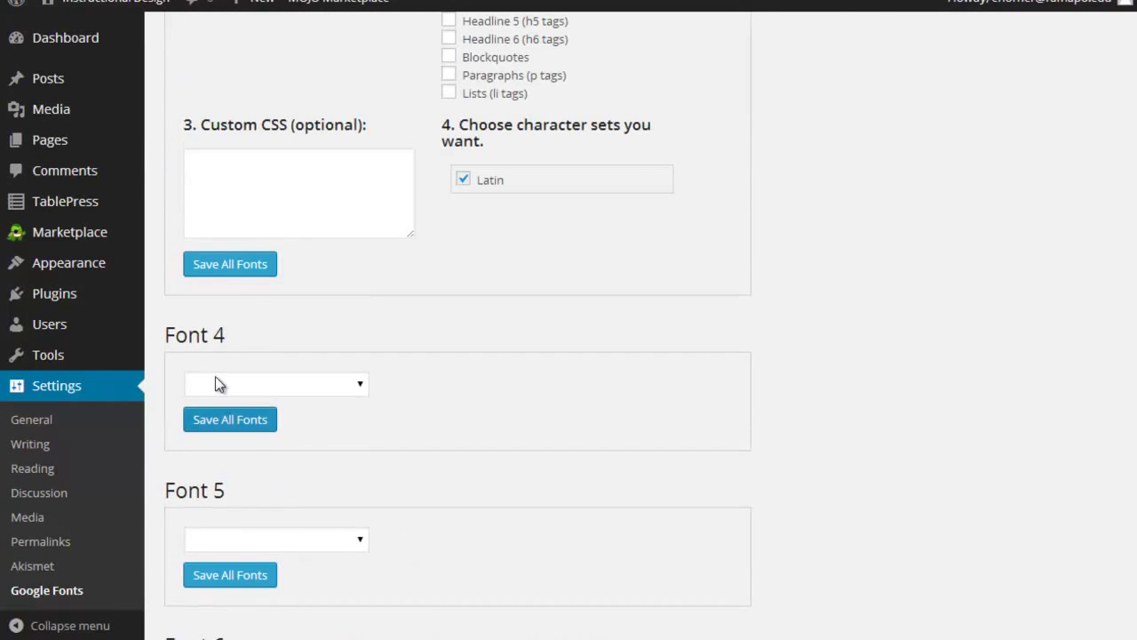
left_click(227, 274)
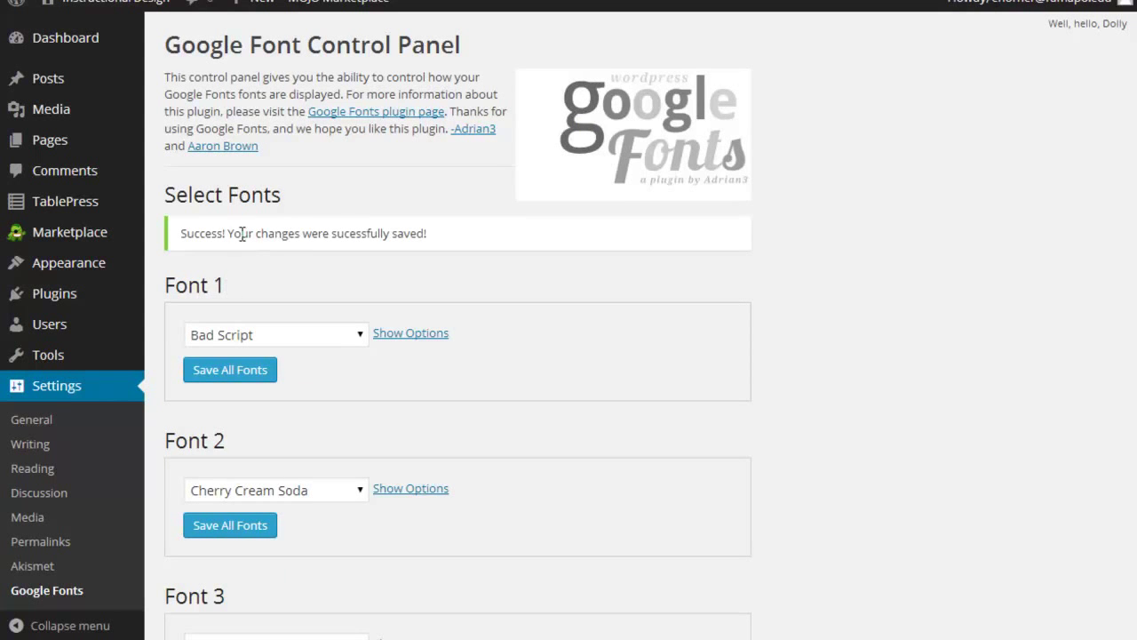
left_click(224, 373)
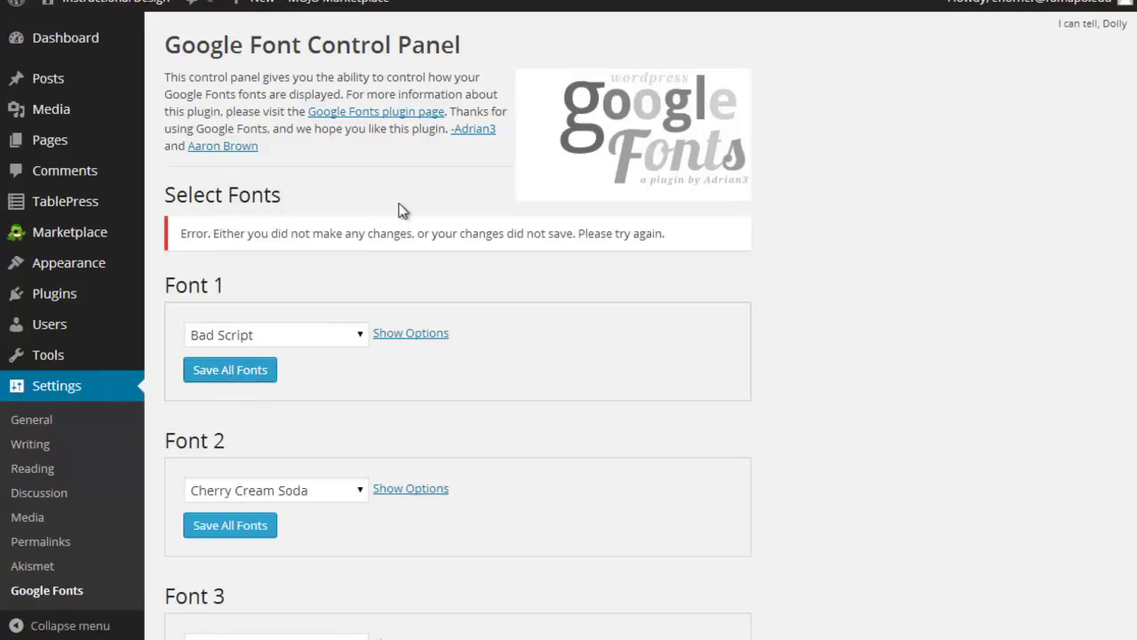
left_click(232, 527)
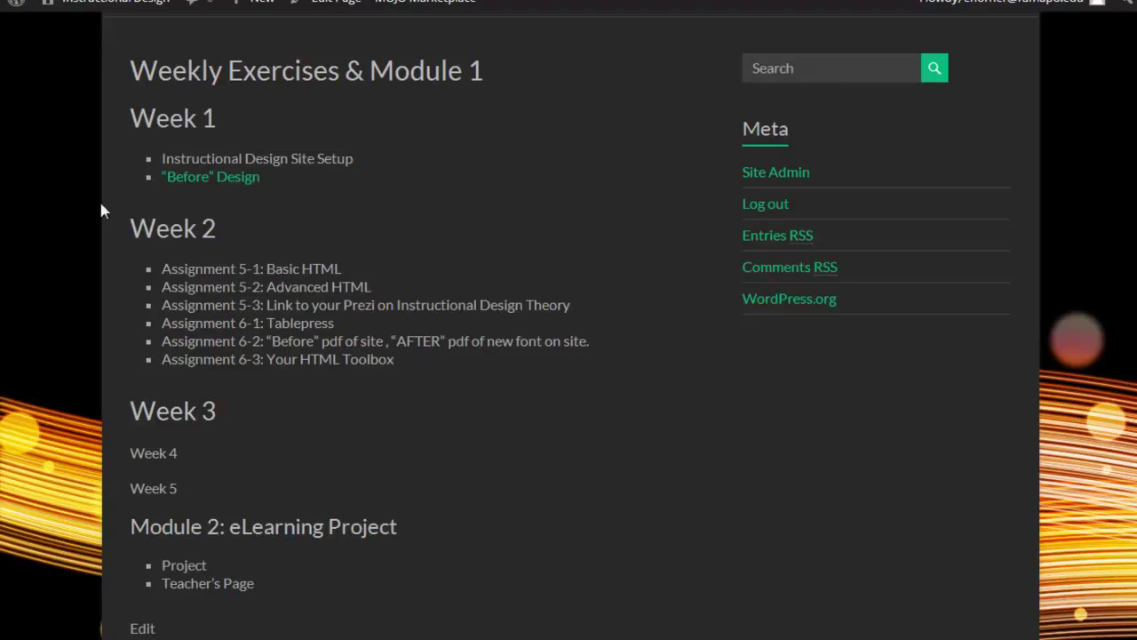
Step: Reload the site's Home page and check the fonts of the Weekly Exercises title and the Module 2 heading
left_click_drag(159, 70, 483, 70)
left_click_drag(145, 76, 157, 84)
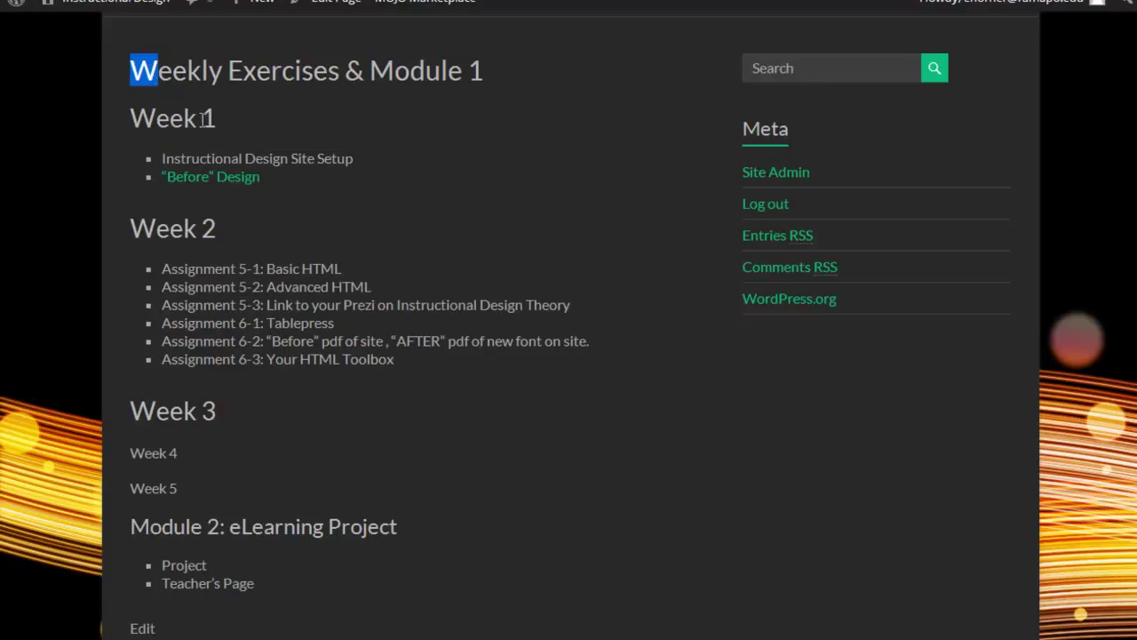
right_click(38, 160)
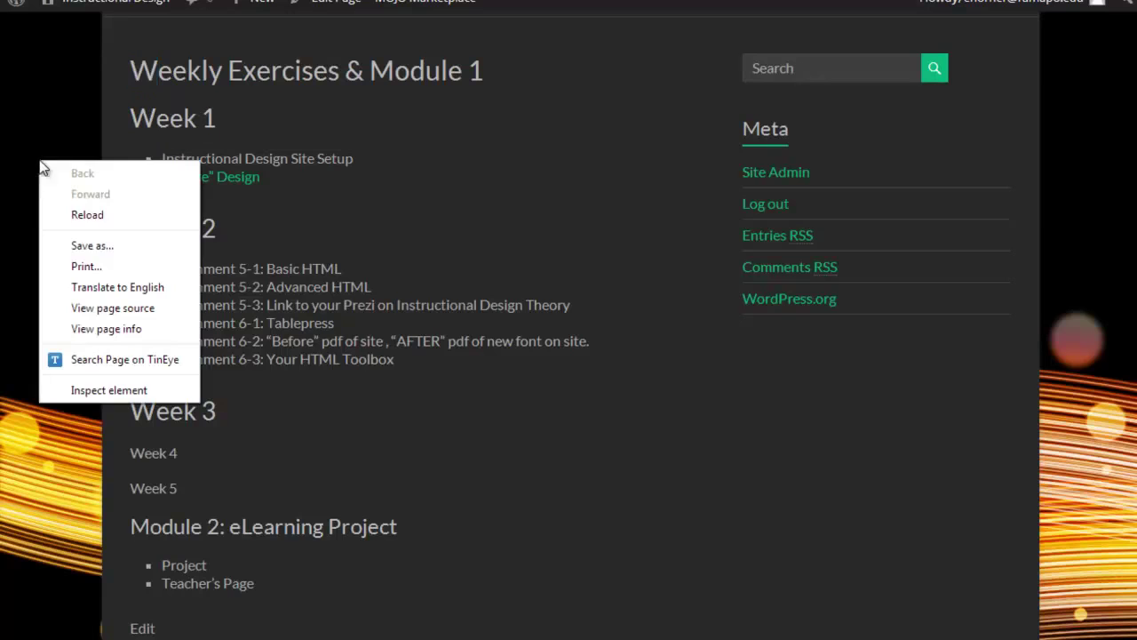
left_click(76, 216)
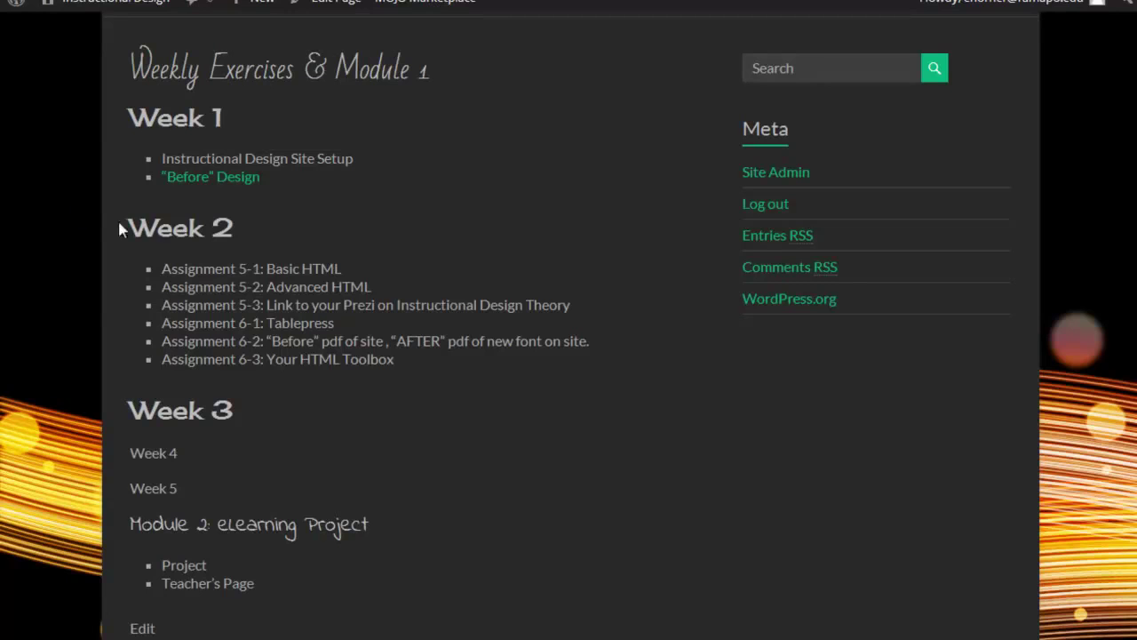
left_click_drag(134, 69, 435, 73)
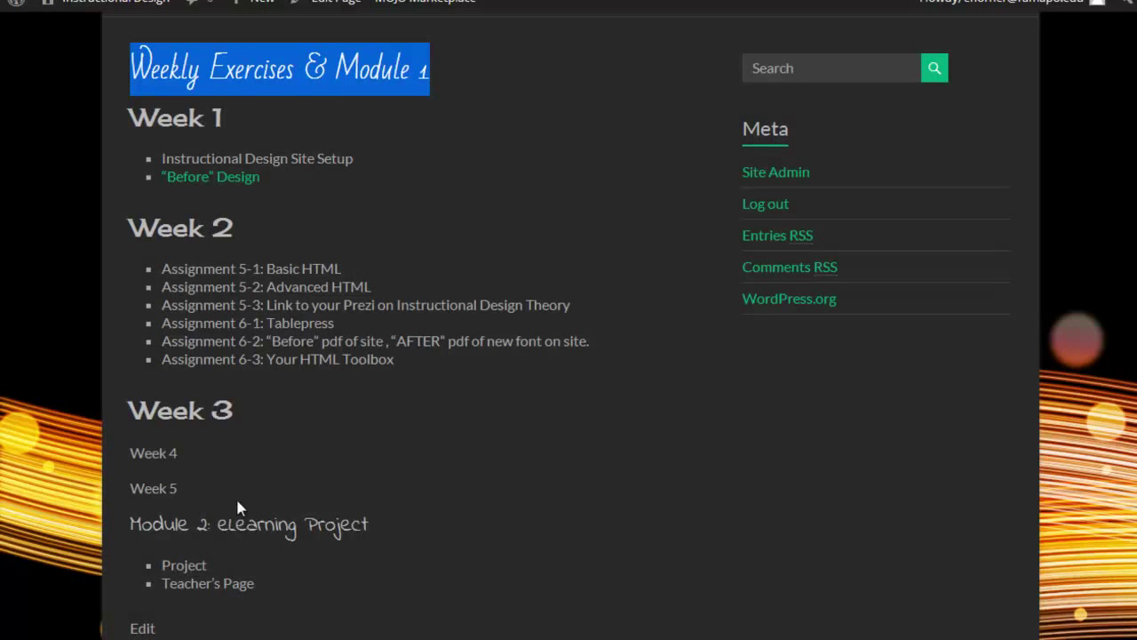
left_click_drag(134, 524, 378, 518)
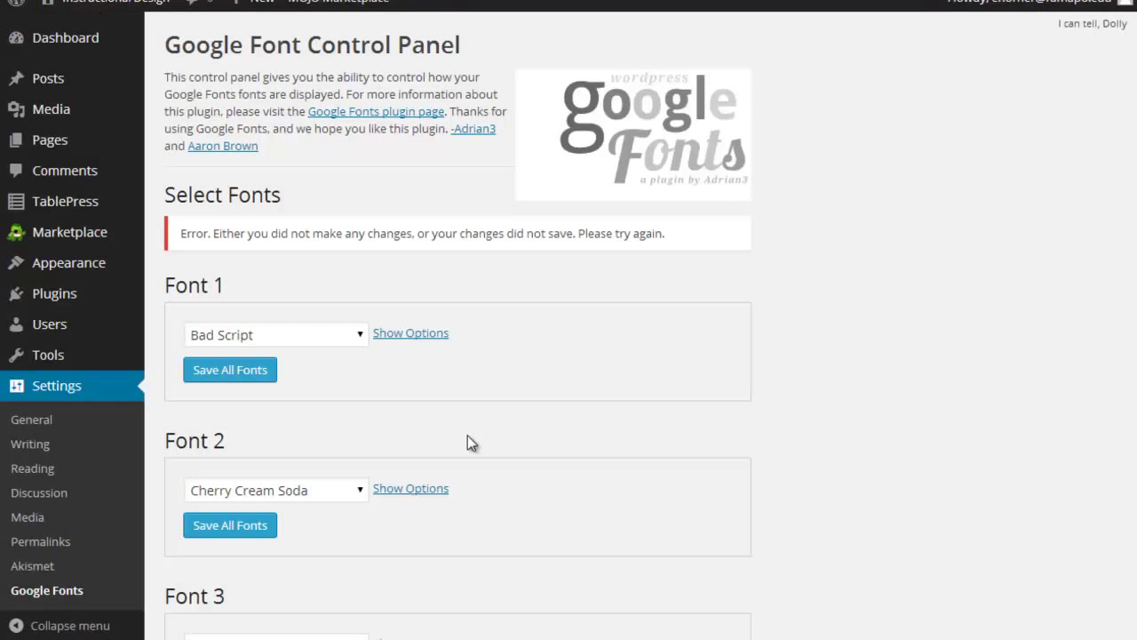
Step: Change Font 2 to Pathway Gothic One in the Google Fonts settings, save it and reload the Home page
left_click(360, 490)
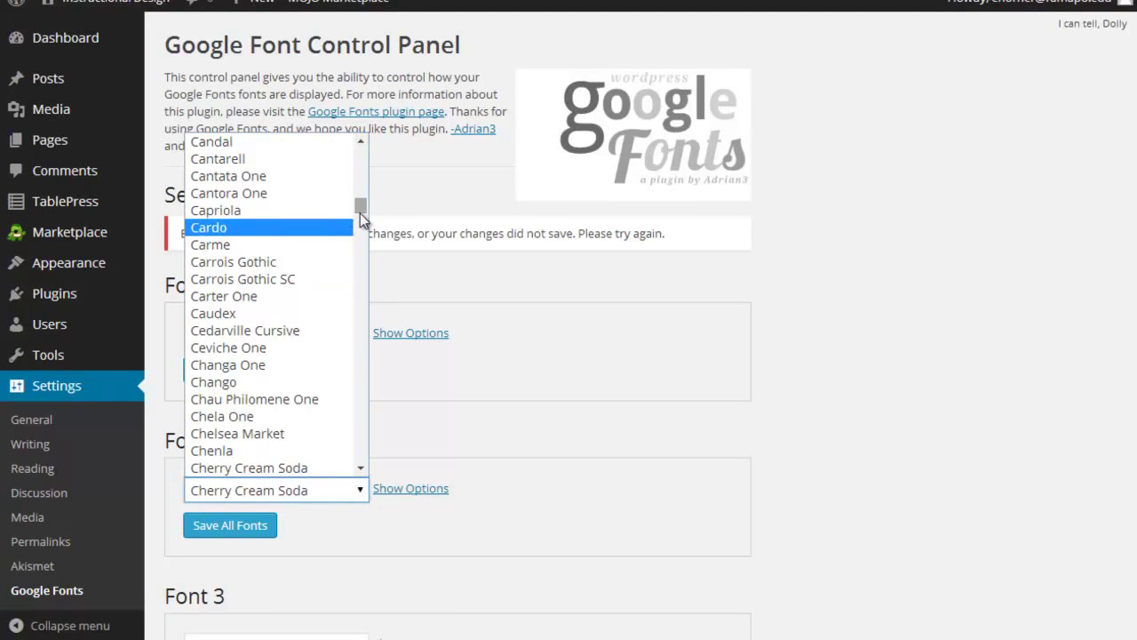
left_click_drag(358, 210, 362, 372)
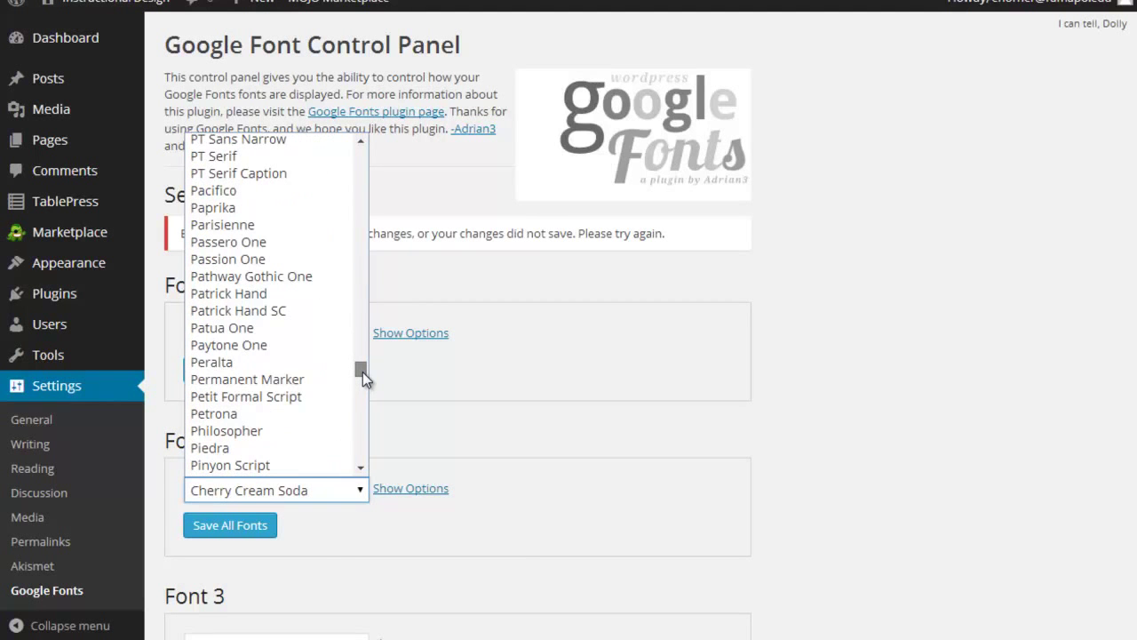
left_click(311, 278)
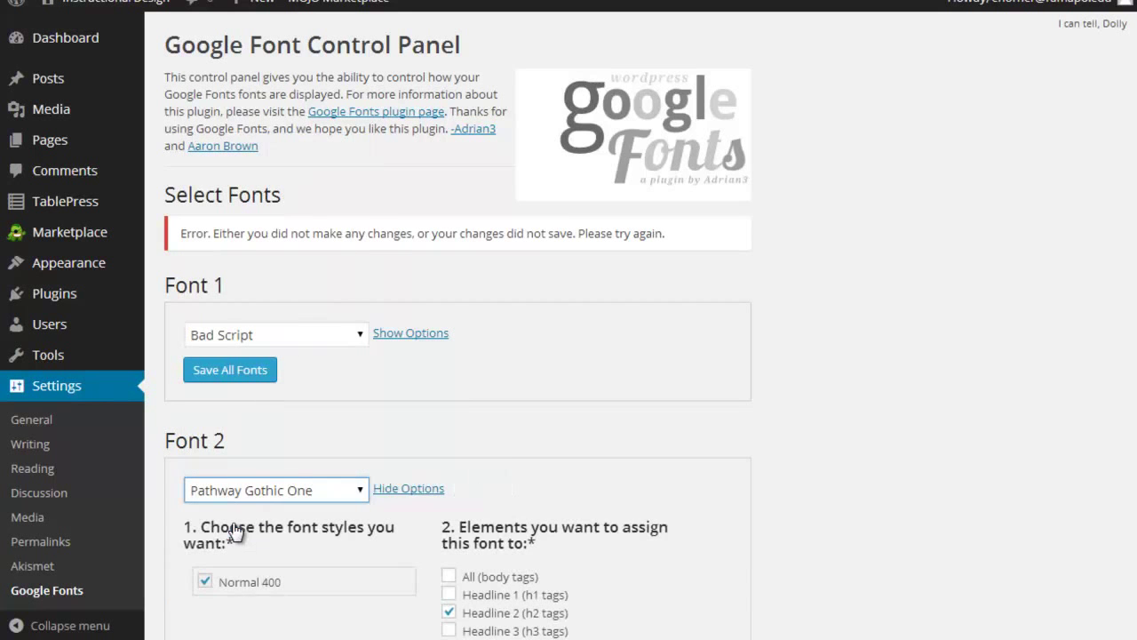
scroll(686, 425, "down", 2)
scroll(686, 424, "down", 1)
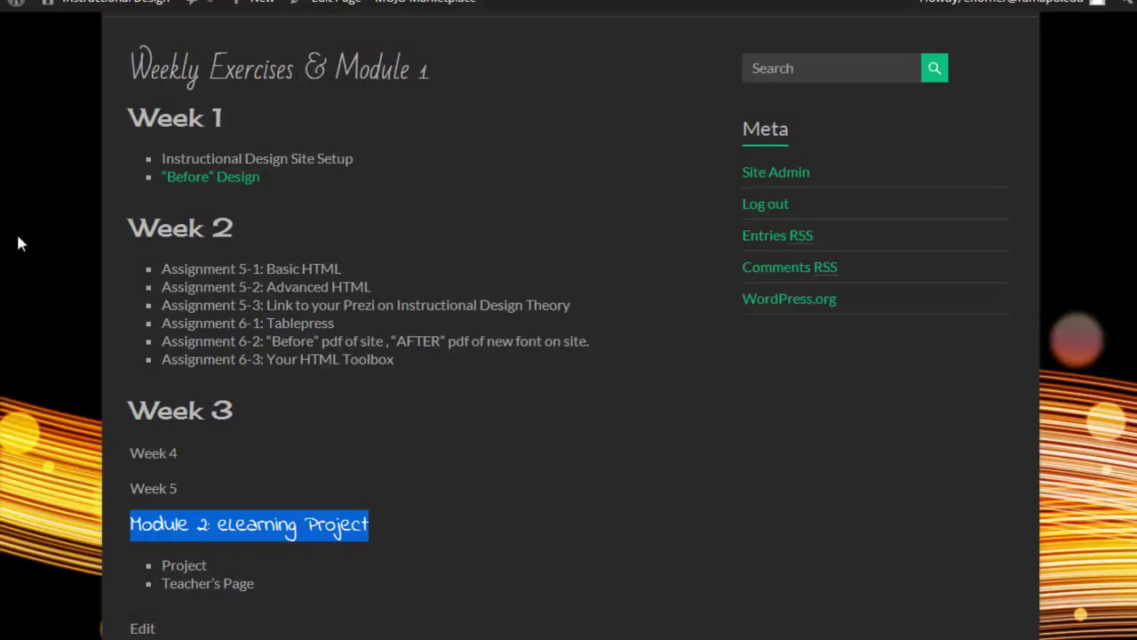
right_click(17, 237)
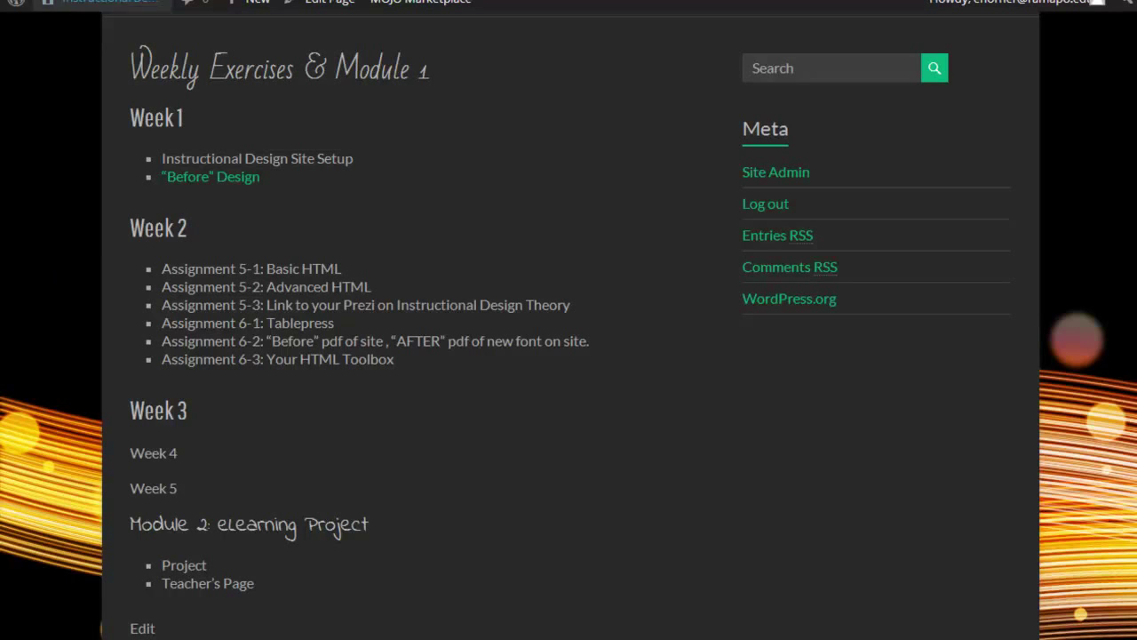
Step: Return to the Google Fonts settings, change Font 1 to Schoolbell and save it
key("ctrl+Tab")
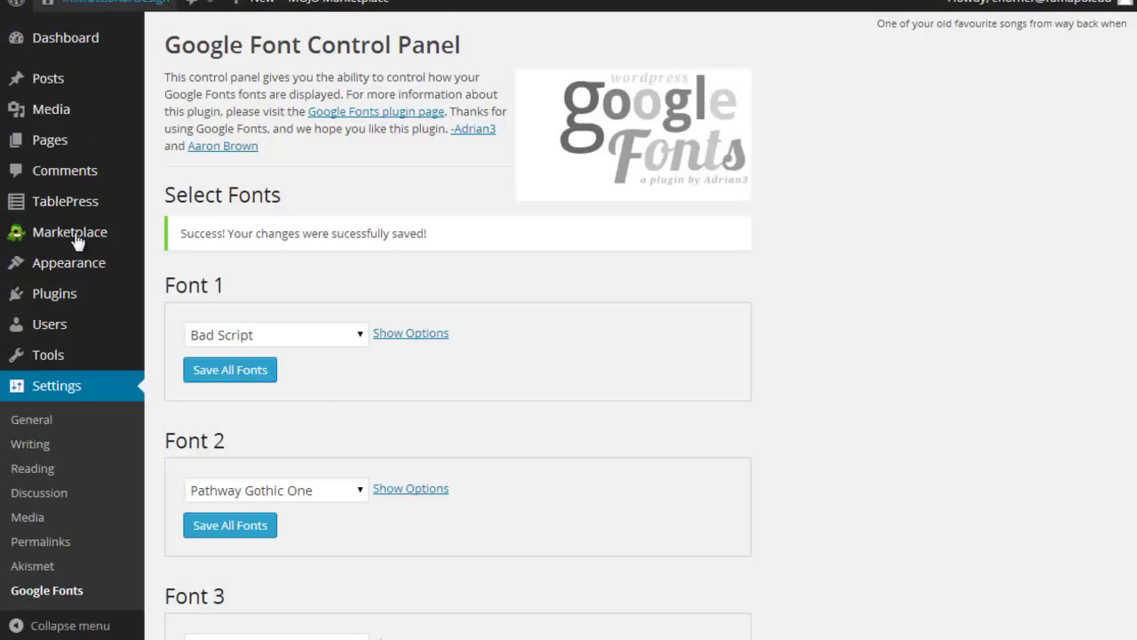
left_click(360, 336)
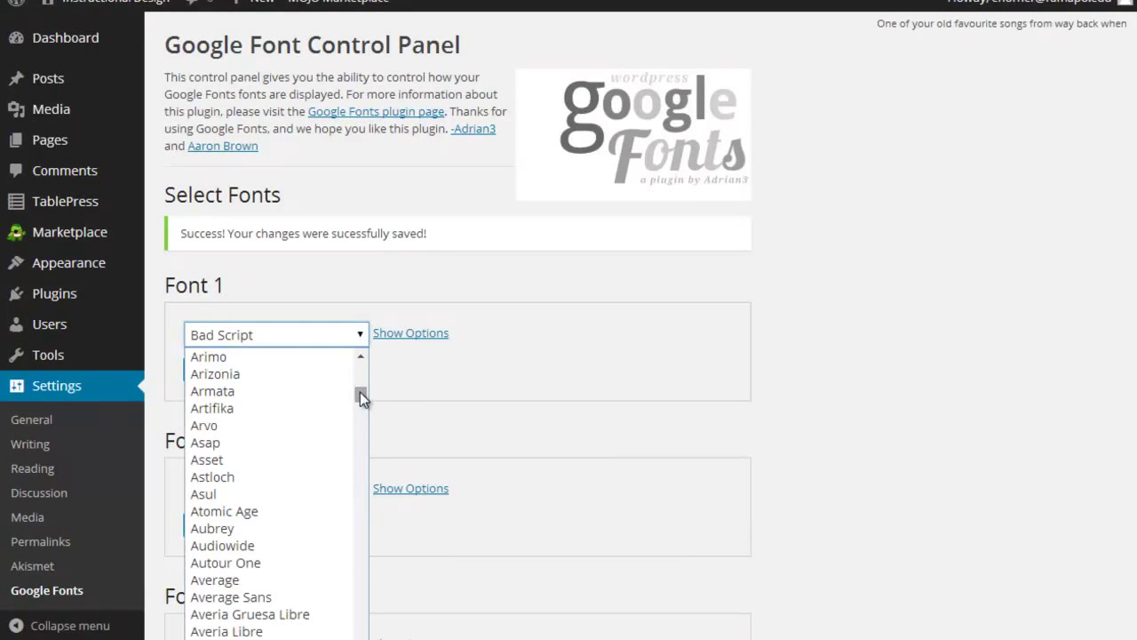
left_click_drag(359, 392, 368, 620)
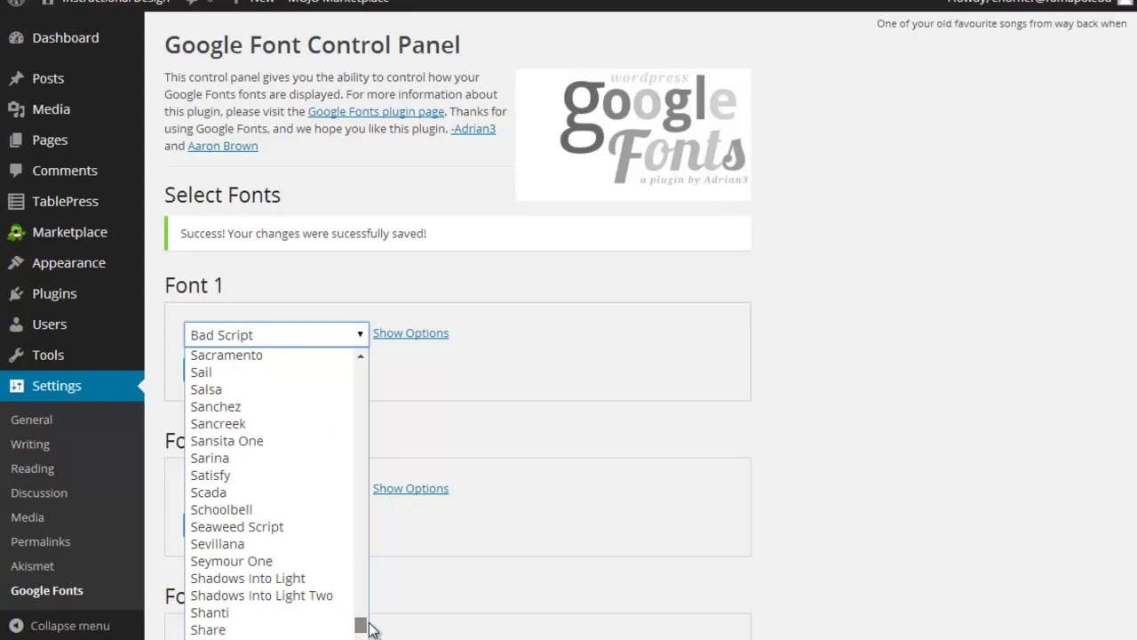
left_click(252, 509)
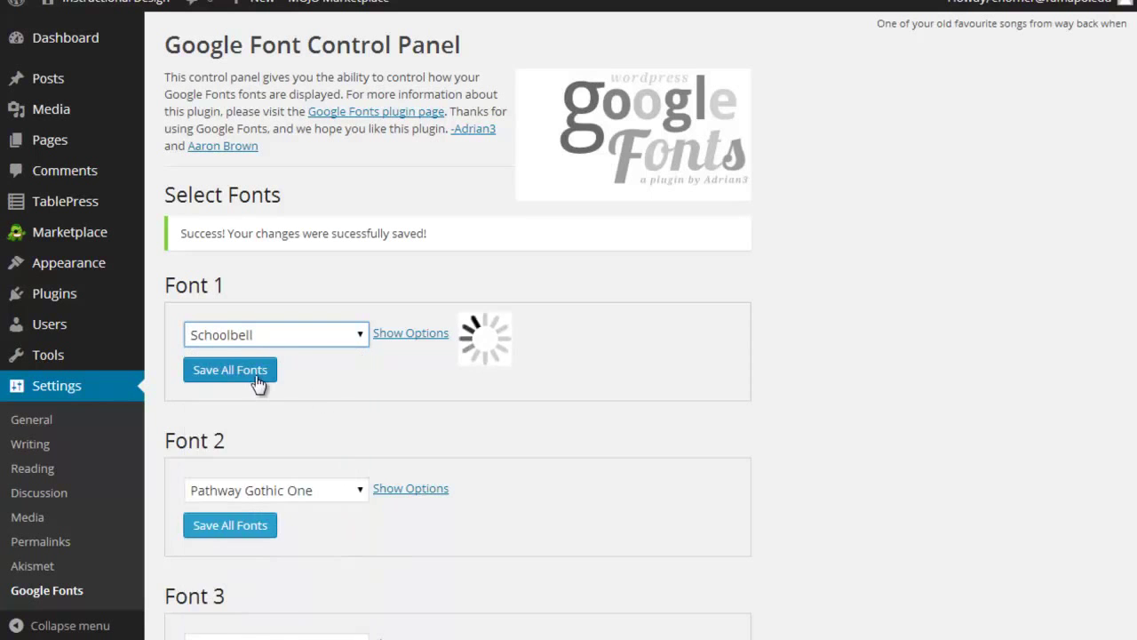
scroll(617, 396, "down", 3)
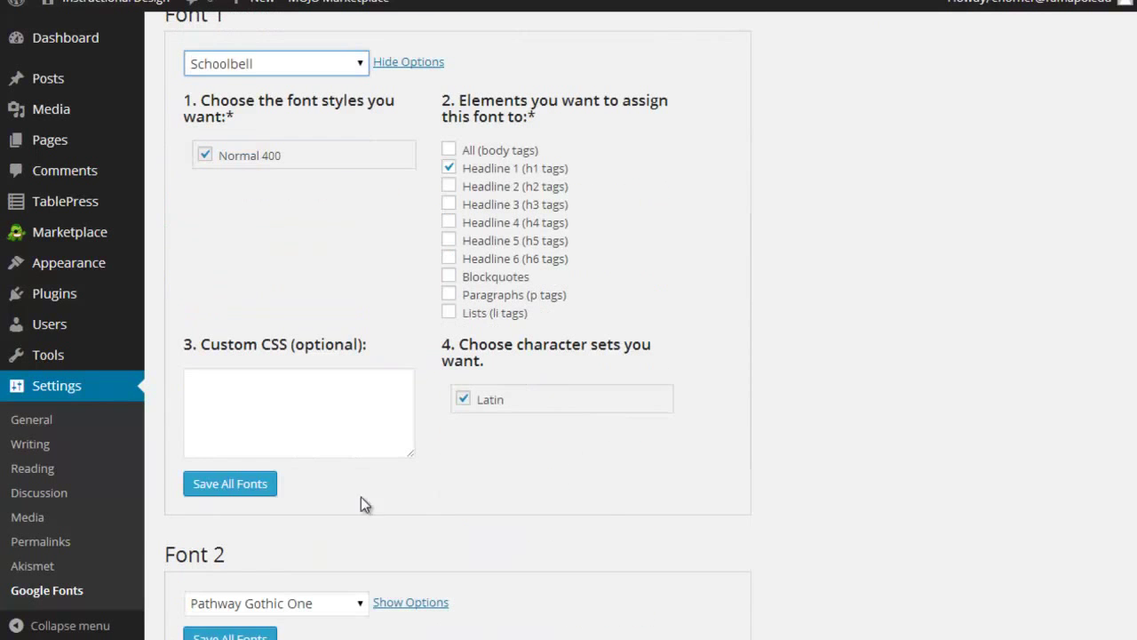
left_click(252, 488)
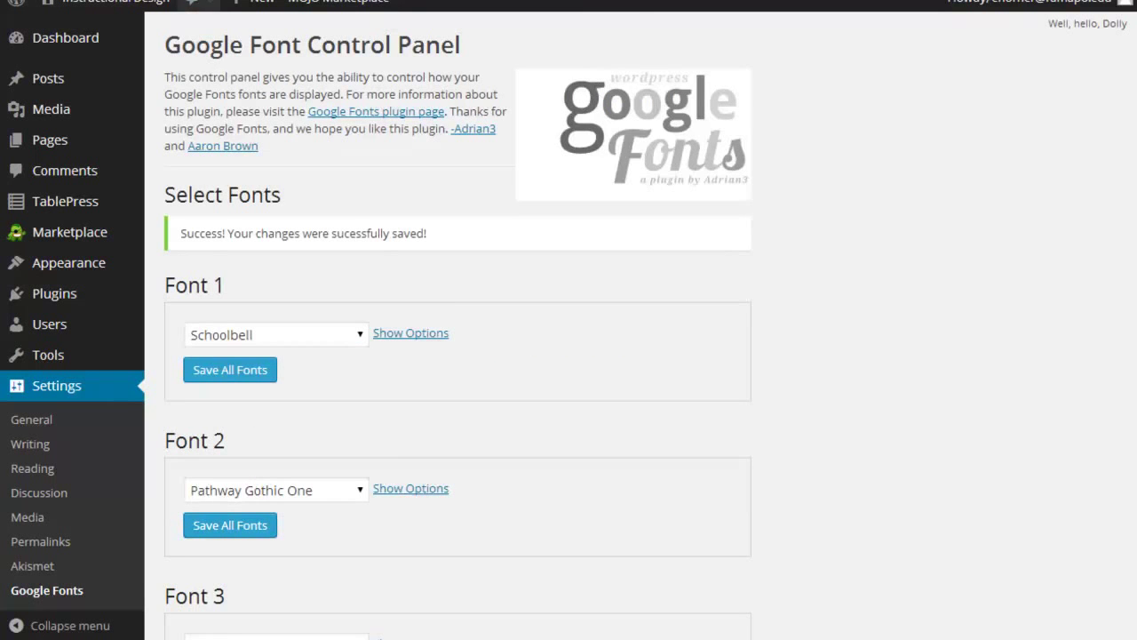
Step: Reload the Home page and compare the fonts of the Weekly Exercises title and the Module 2 heading
key("ctrl+Tab")
right_click(58, 168)
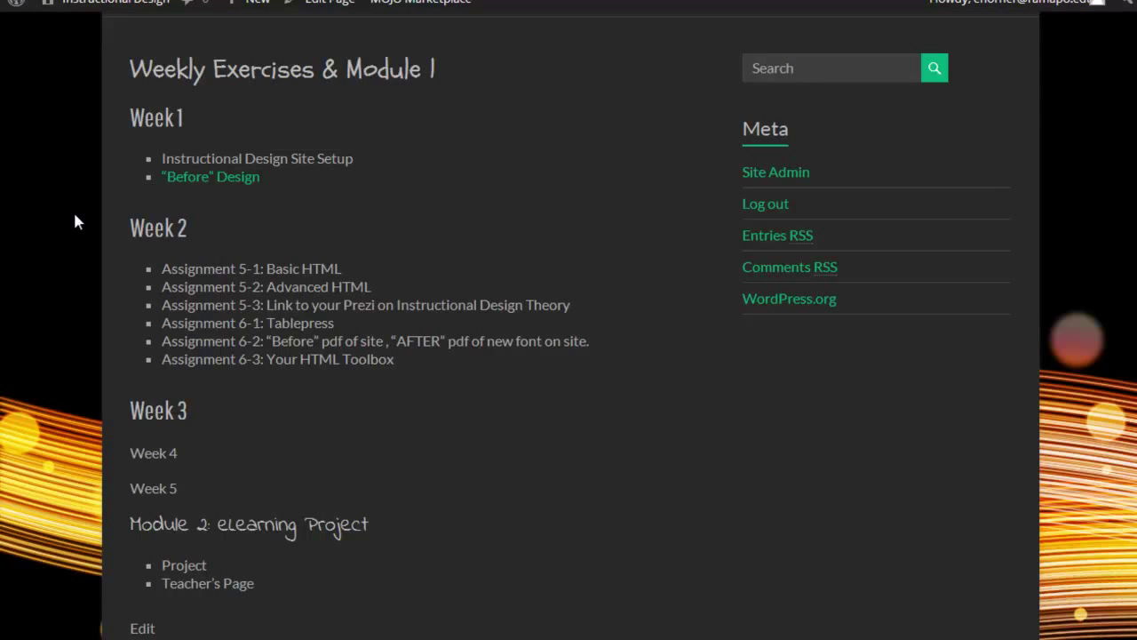
left_click_drag(152, 66, 437, 65)
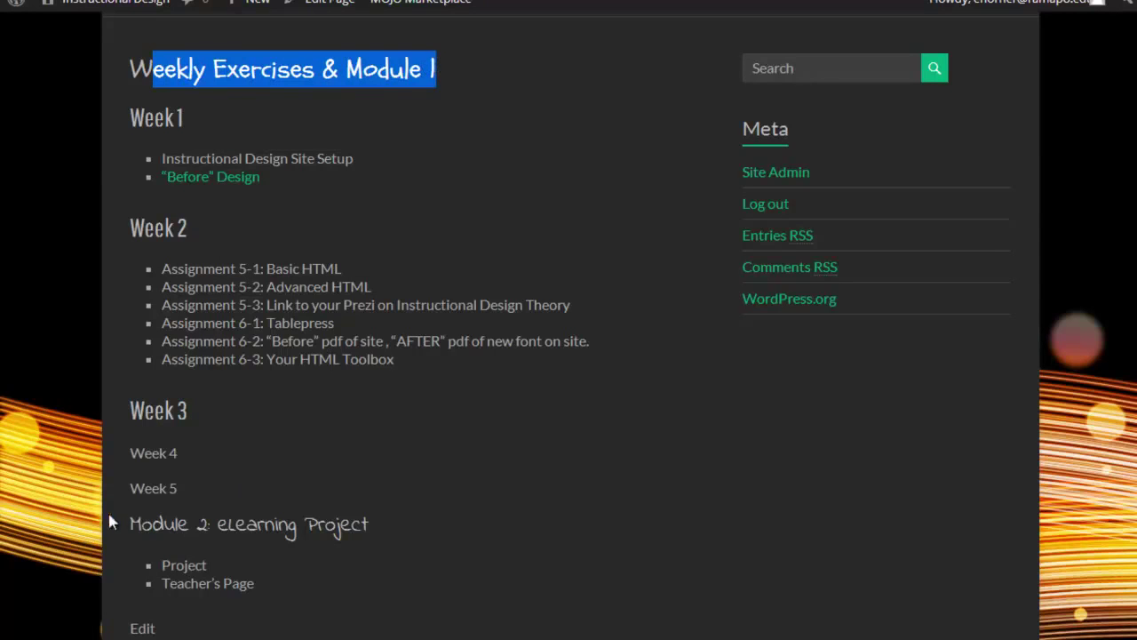
left_click_drag(134, 525, 377, 525)
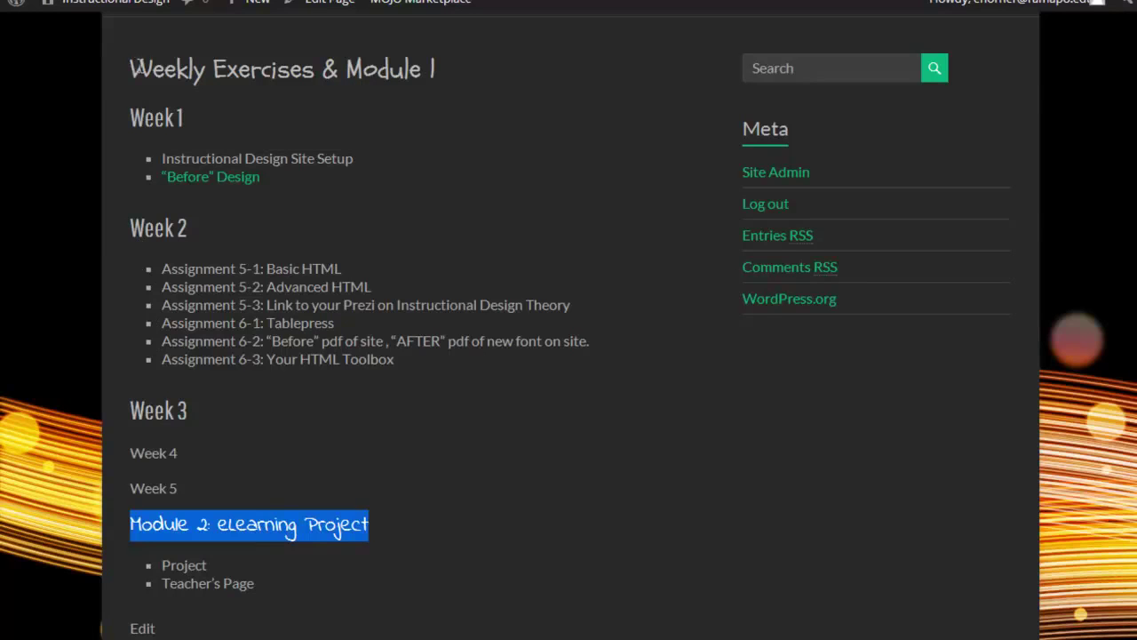
left_click_drag(131, 69, 447, 69)
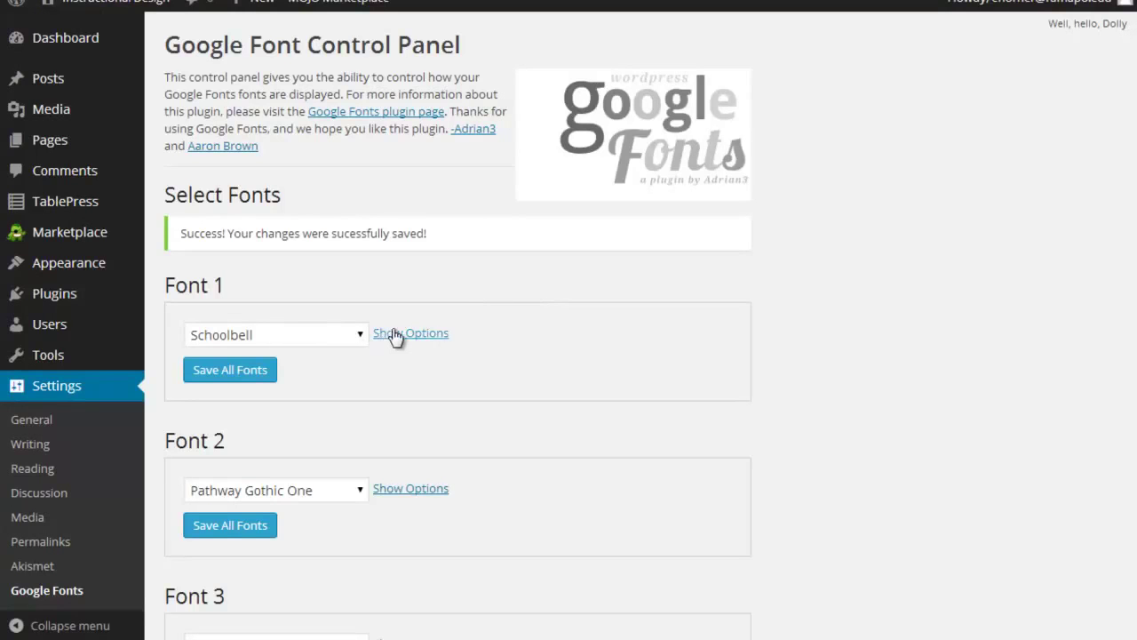
Step: Show the options of Font 1 in the Google Fonts settings
left_click(399, 335)
scroll(638, 314, "down", 2)
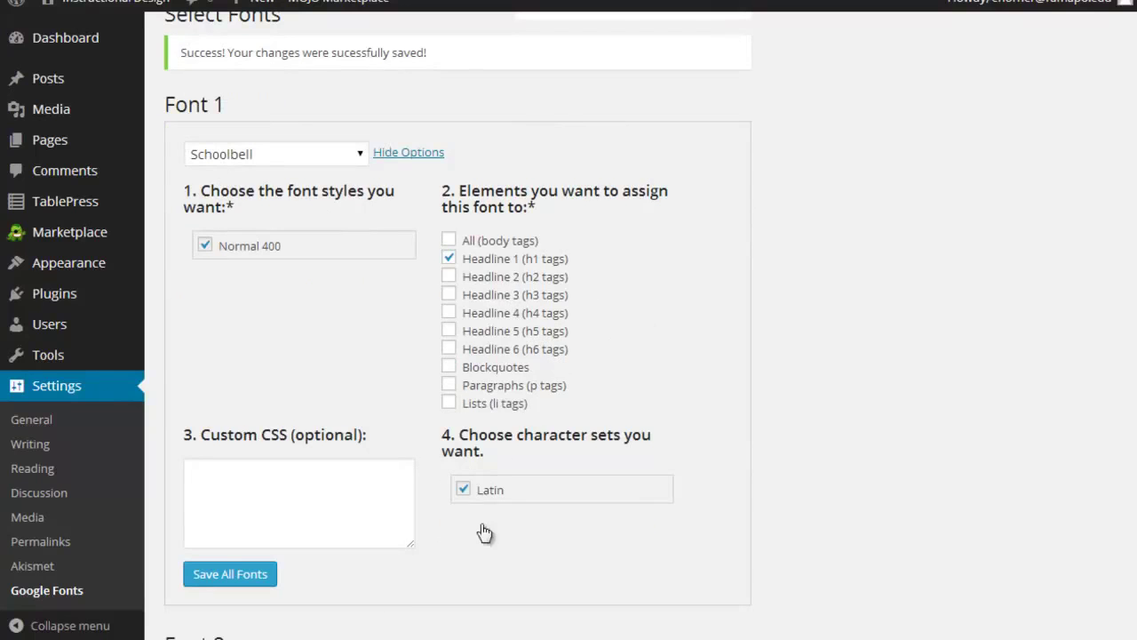
Step: Try assigning Font 1 to Headline 2 (h2 tags) and Headline 4 (h4 tags) too, and clear both assignments again
left_click(447, 279)
left_click(450, 315)
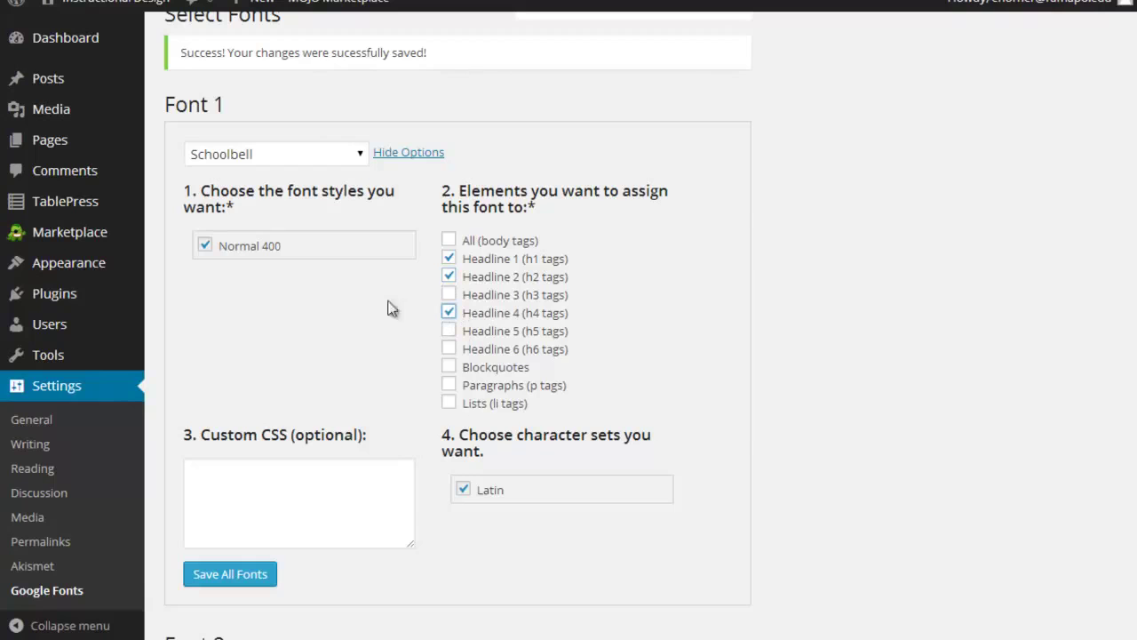
left_click(448, 312)
left_click(448, 278)
Step: Assign Font 1 to Lists (li tags) in addition to Headline 1 and save all fonts
scroll(697, 257, "down", 2)
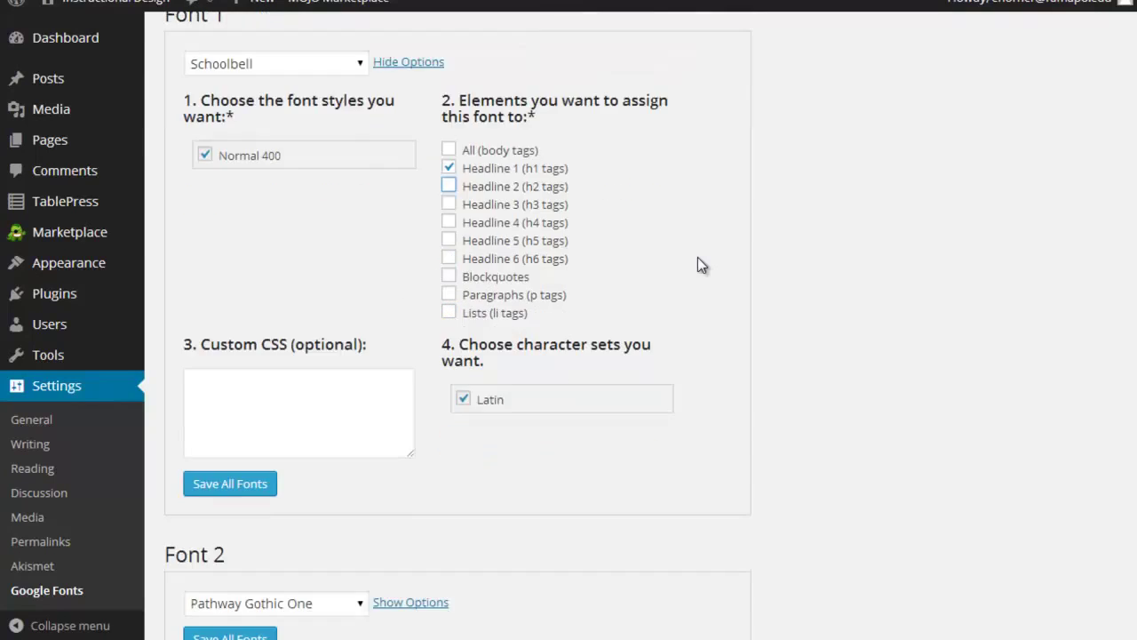
left_click(448, 314)
scroll(449, 317, "down", 2)
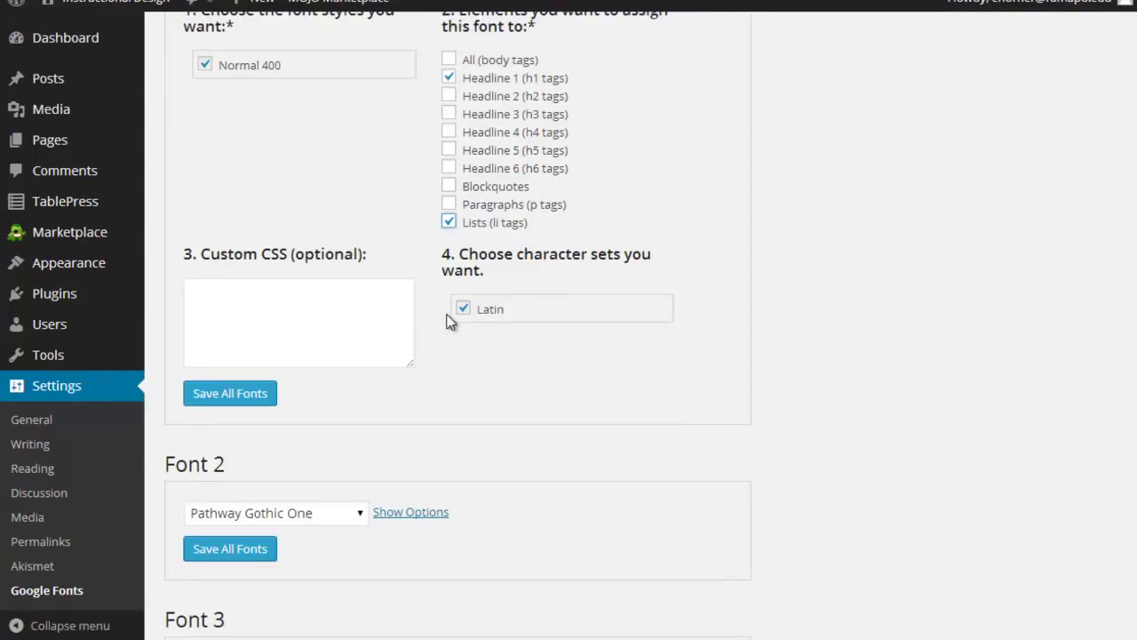
left_click(230, 393)
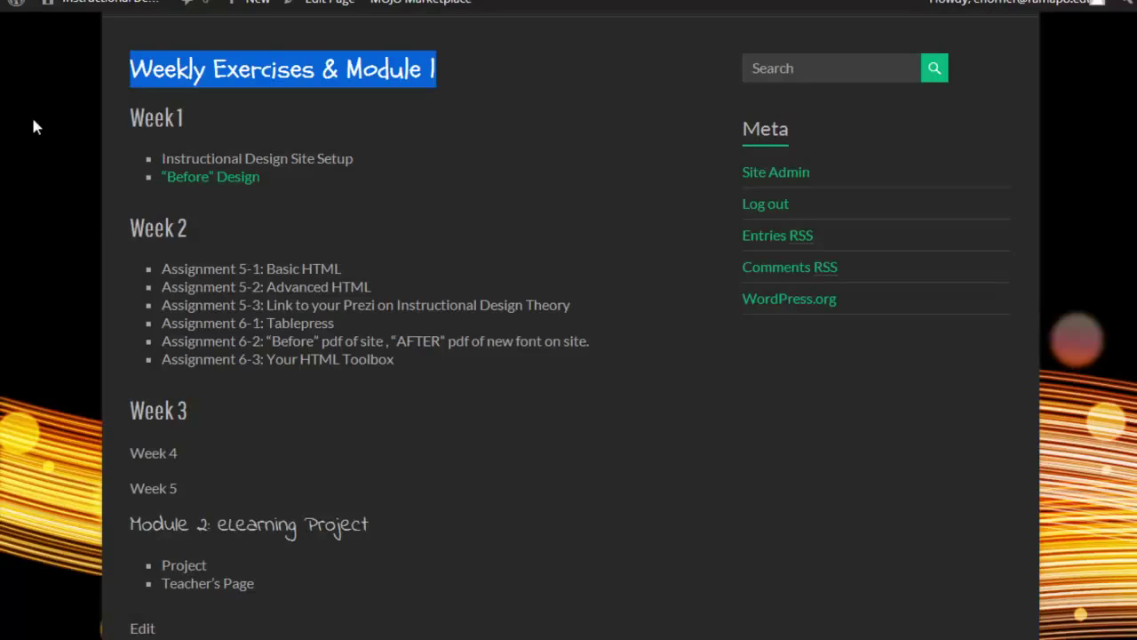
Step: Reload the Home page to check the font of the list items
right_click(33, 126)
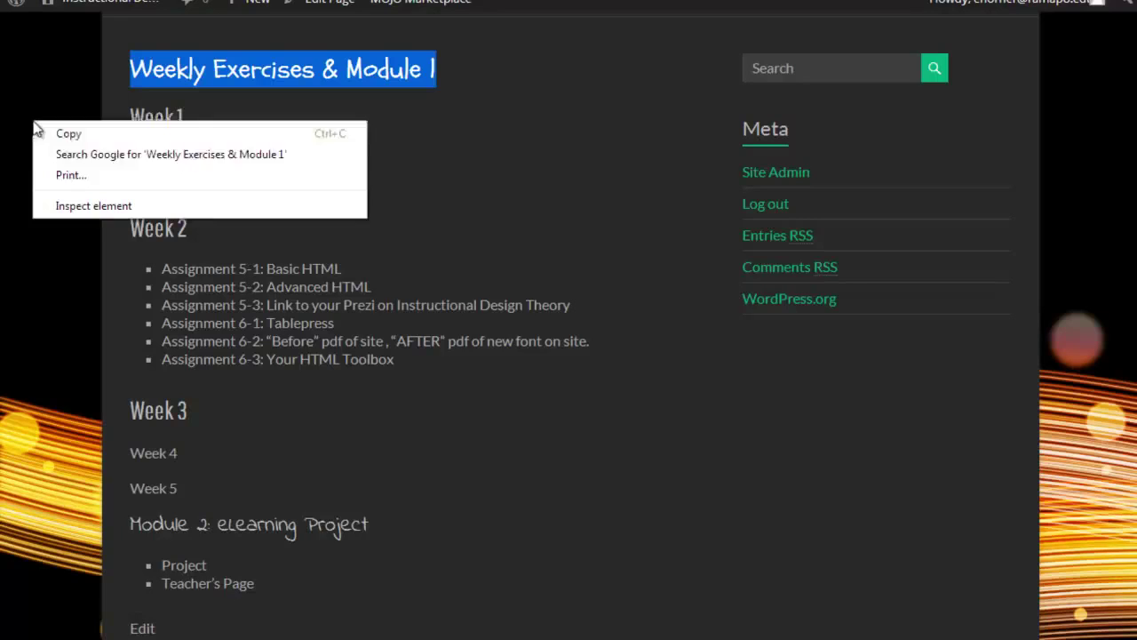
left_click(59, 96)
right_click(60, 94)
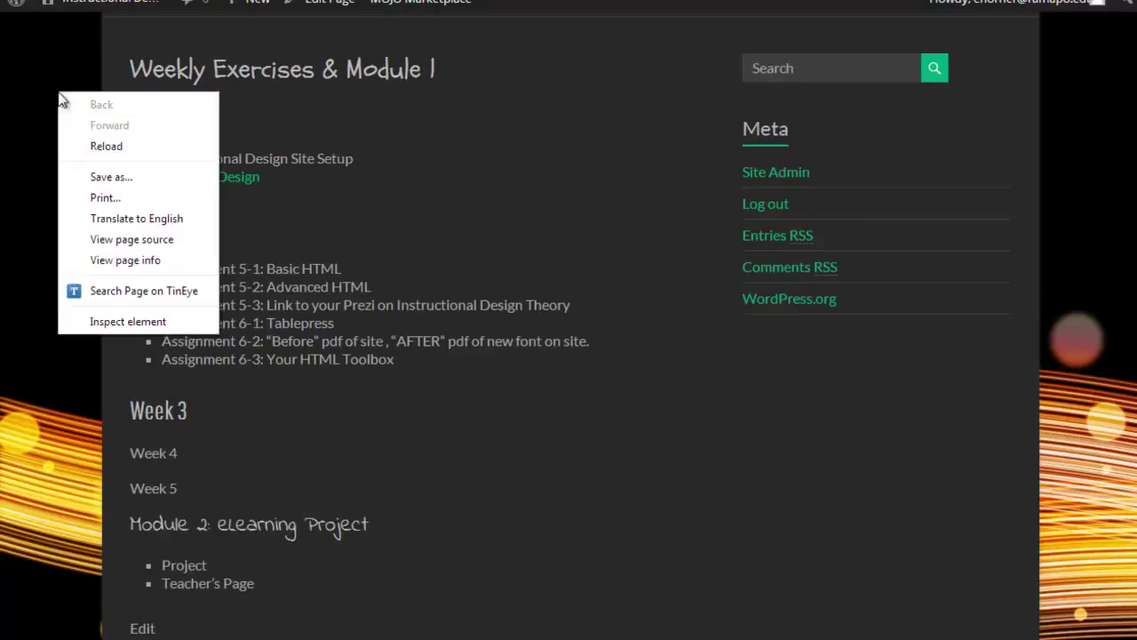
left_click(88, 147)
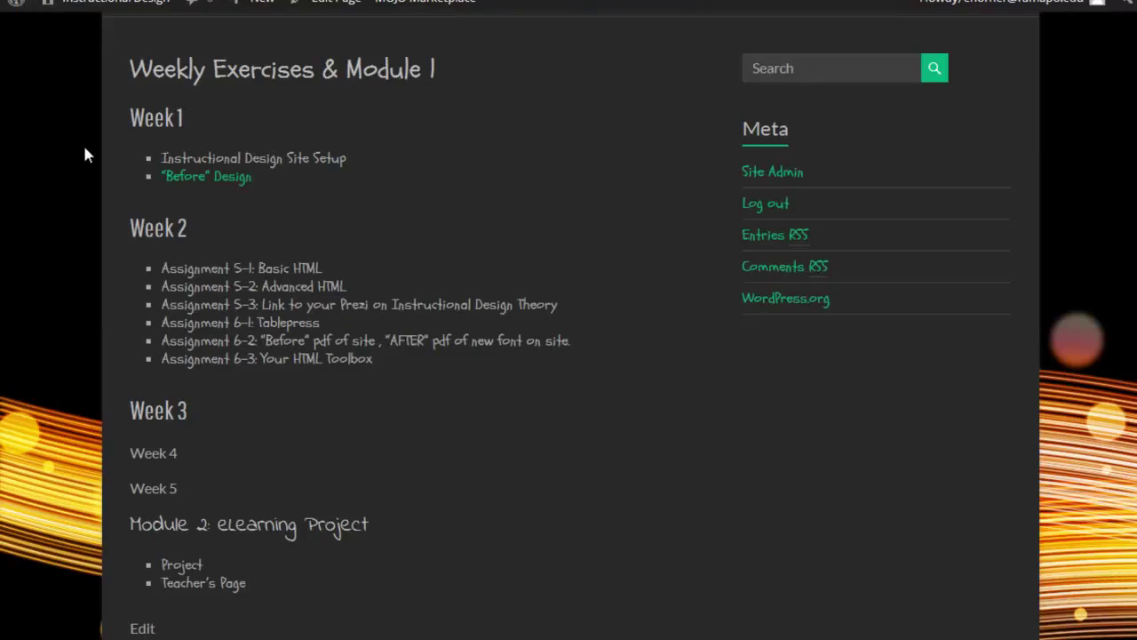